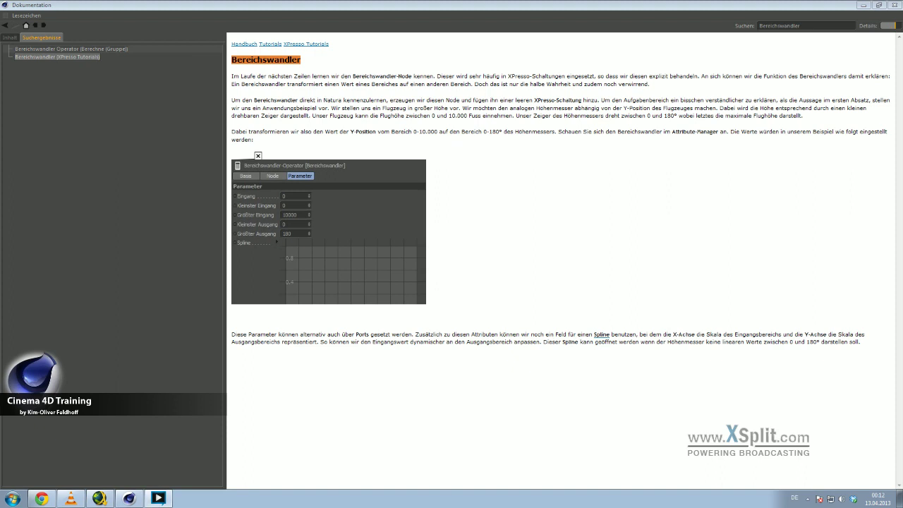
# Review the reference web page and the help text's 0–180° output range
pyautogui.click(42, 498)
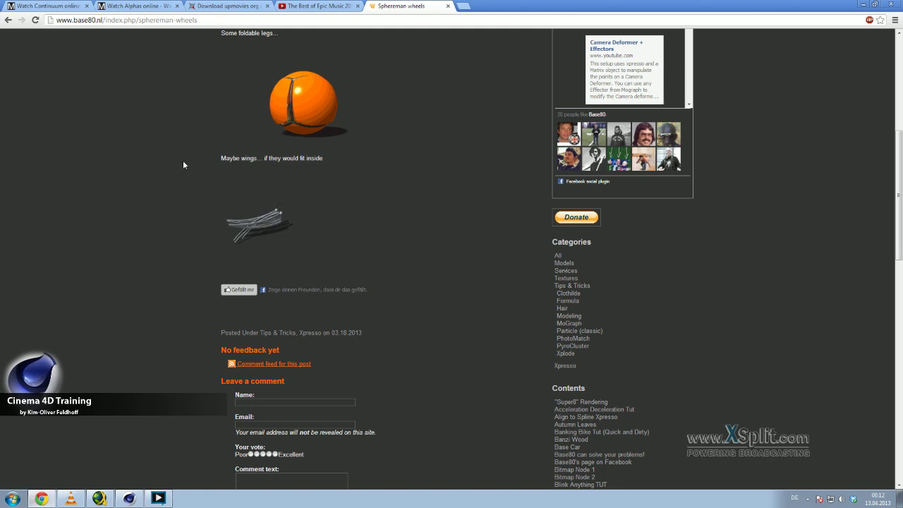
pyautogui.scroll(2, 183, 164)
pyautogui.scroll(2, 183, 164)
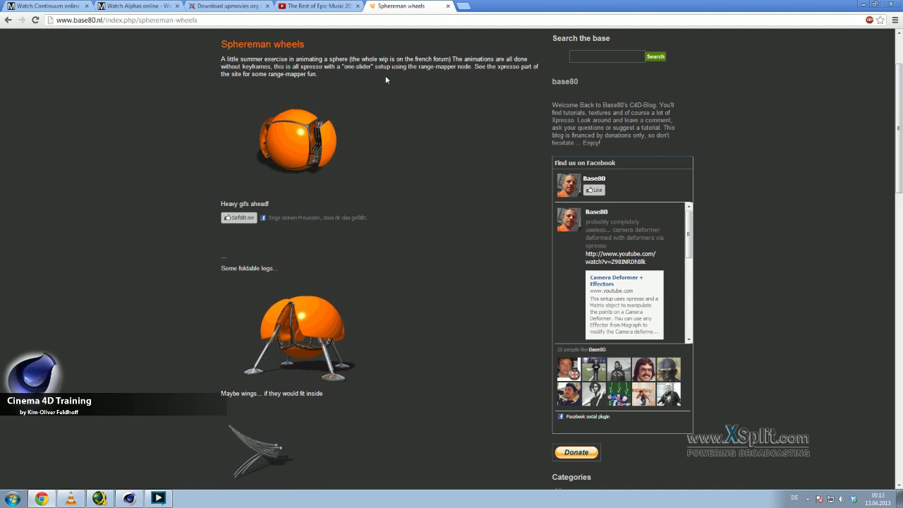
pyautogui.click(865, 5)
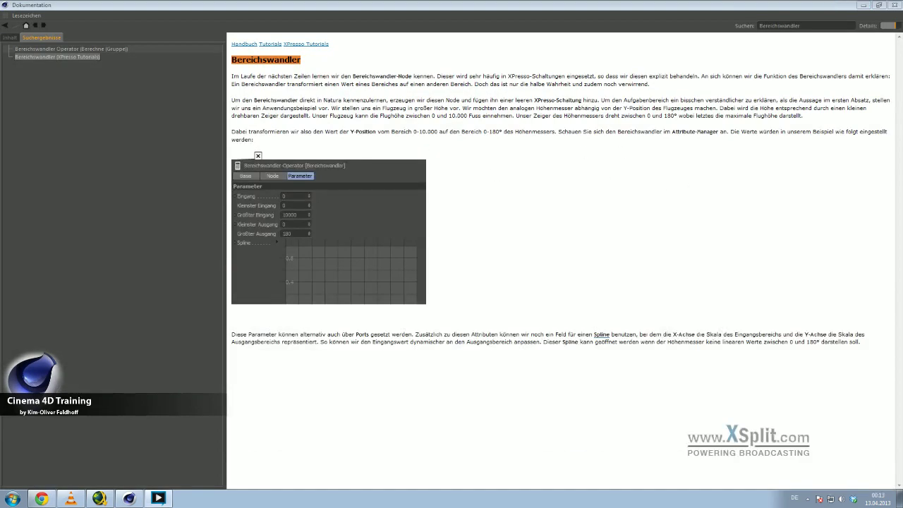
pyautogui.moveTo(231, 76); pyautogui.dragTo(332, 84)
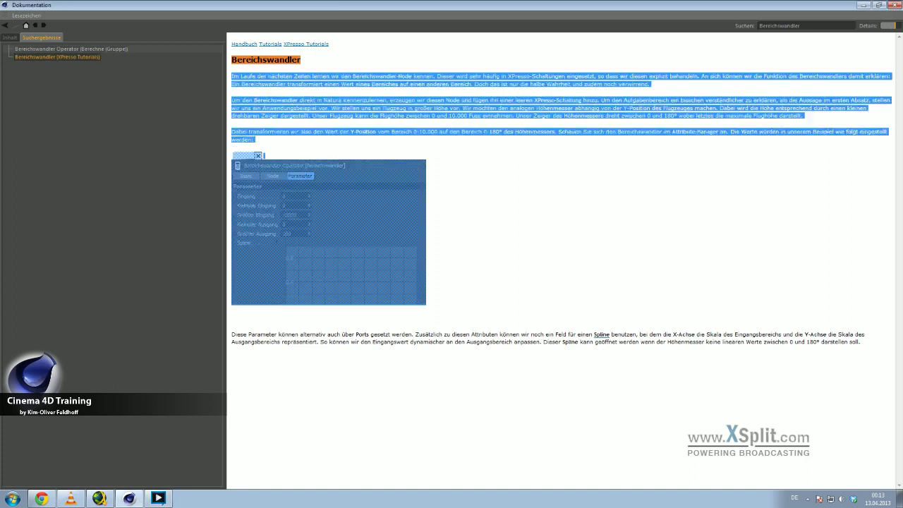
pyautogui.click(329, 90)
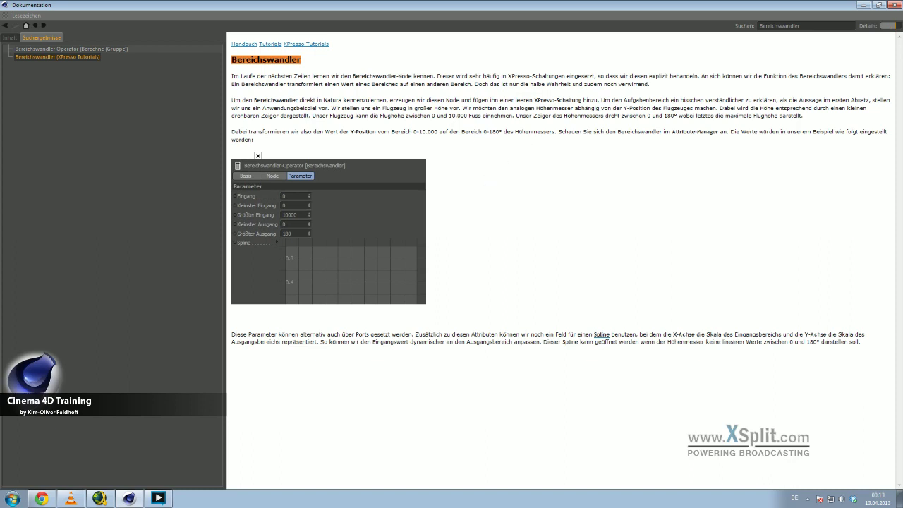
pyautogui.moveTo(484, 131); pyautogui.dragTo(504, 131)
pyautogui.moveTo(482, 131); pyautogui.dragTo(499, 131)
# Add a Bereichswandler node to the XPresso graph, deleting the accidental Farbraum node
pyautogui.click(862, 7)
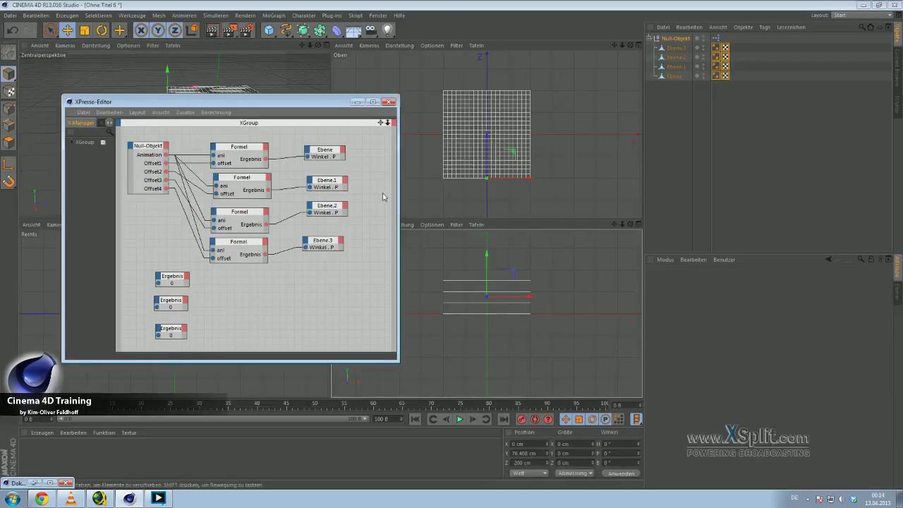
pyautogui.rightClick(251, 281)
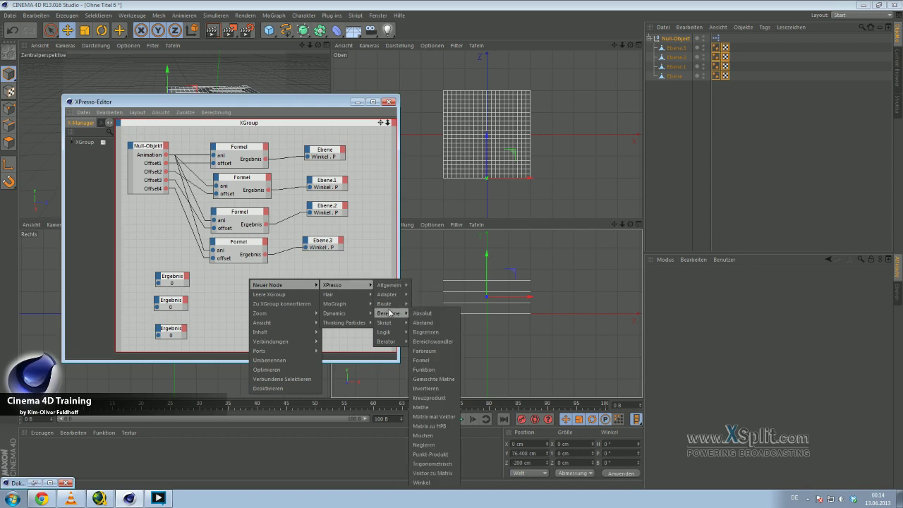
pyautogui.moveTo(389, 313)
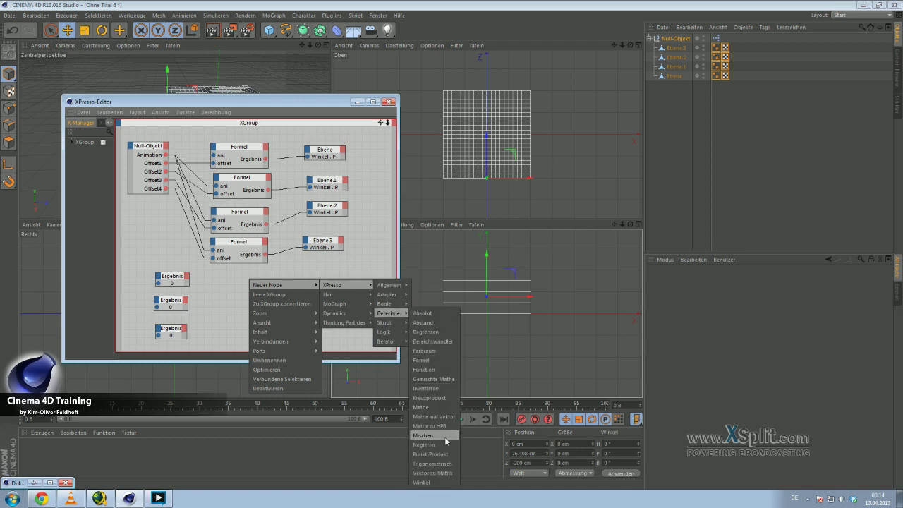
pyautogui.click(451, 350)
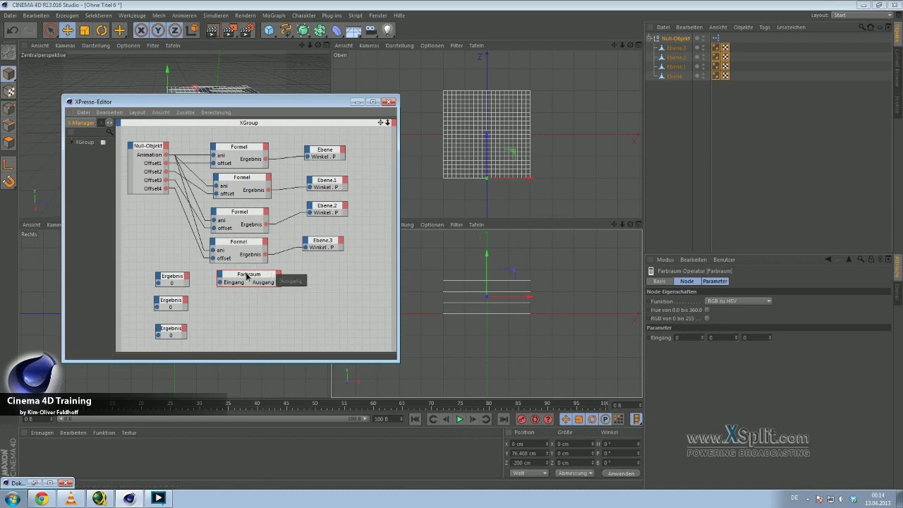
pyautogui.press('Delete')
pyautogui.rightClick(248, 278)
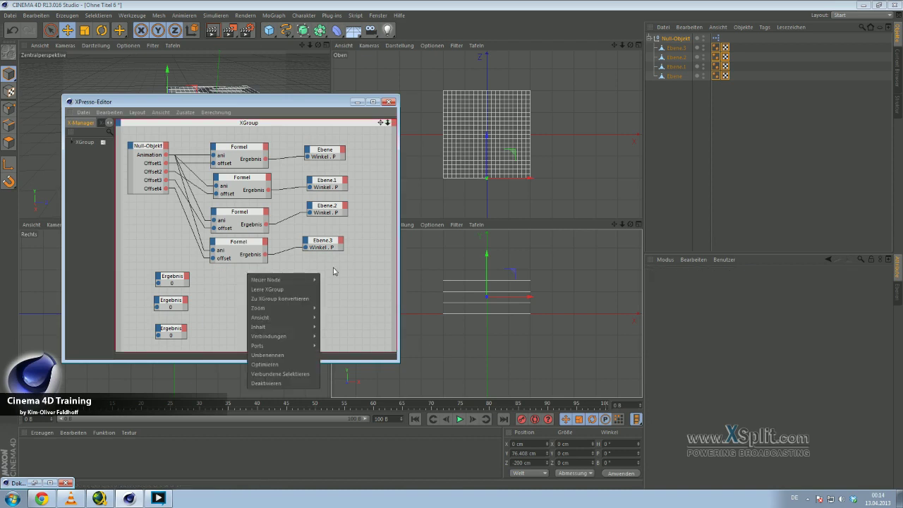
pyautogui.moveTo(333, 298)
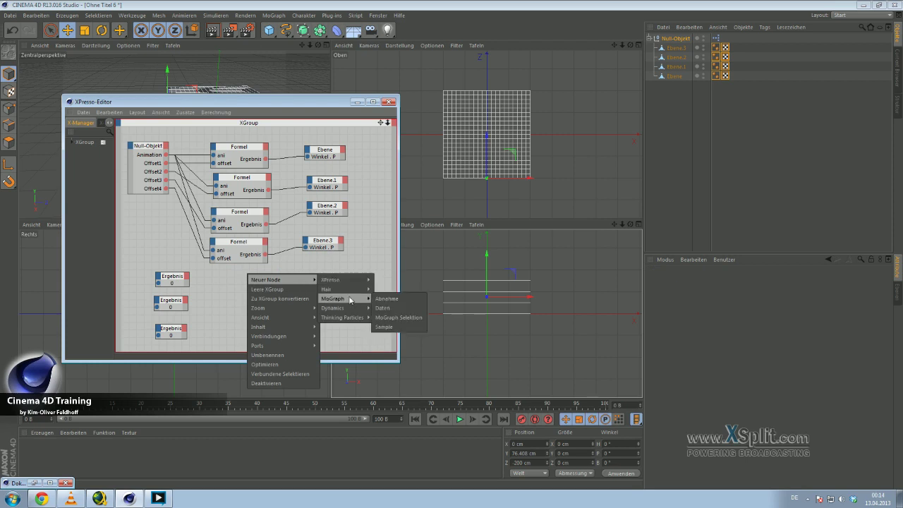
pyautogui.click(430, 336)
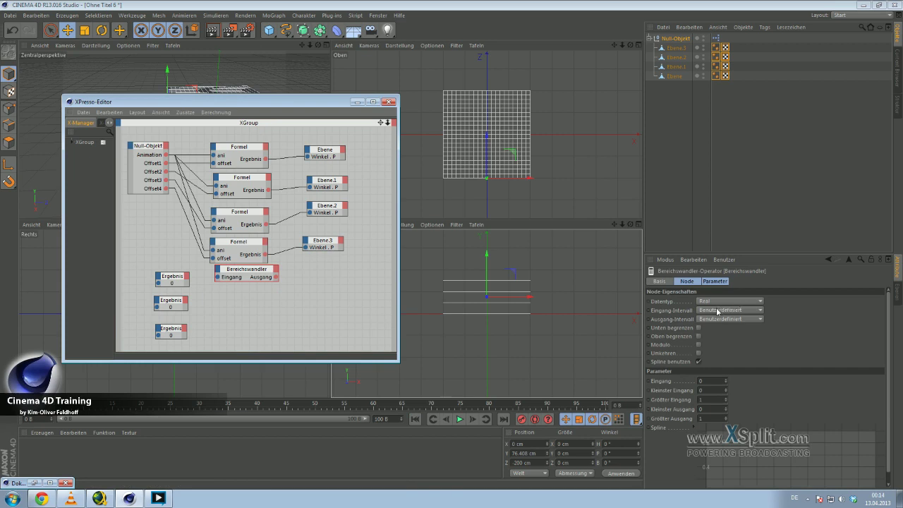
# Map a custom 0–10000 input to a 0–180° Grad output, then minimise the XPresso editor
pyautogui.click(717, 311)
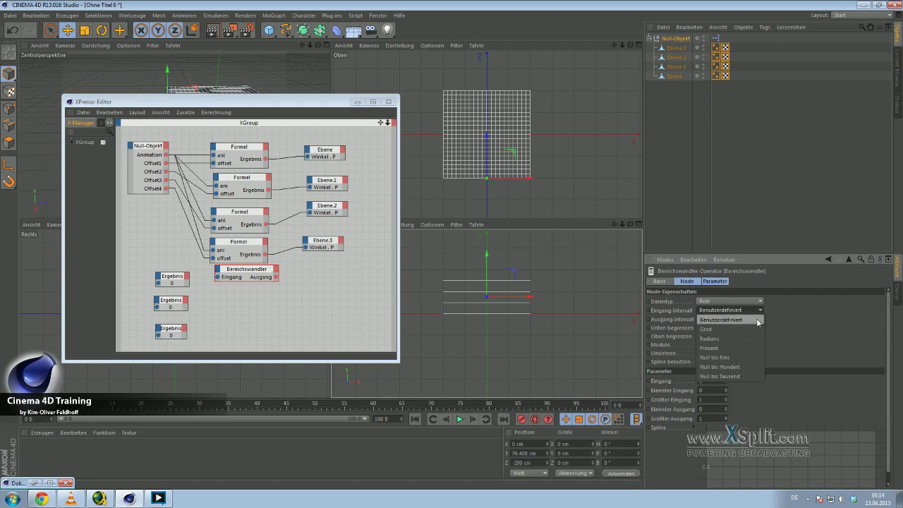
pyautogui.click(755, 324)
pyautogui.click(729, 319)
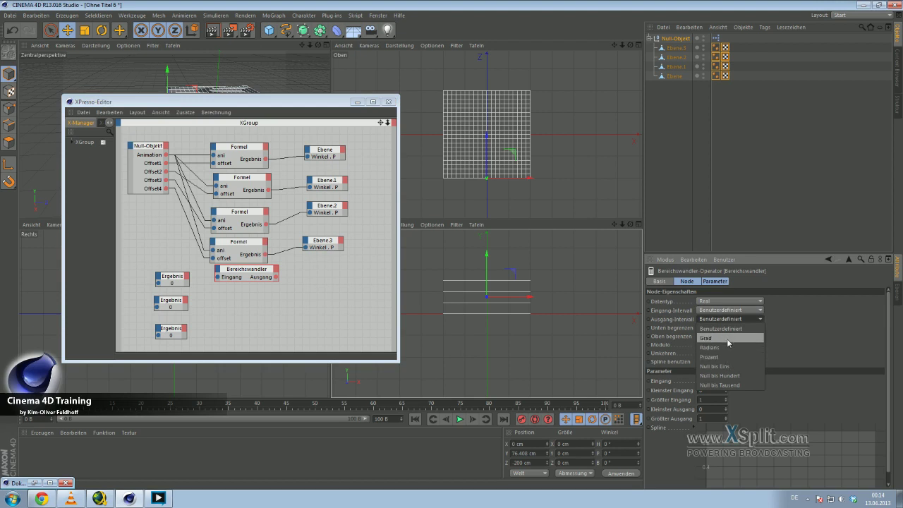
pyautogui.click(726, 339)
pyautogui.doubleClick(706, 418)
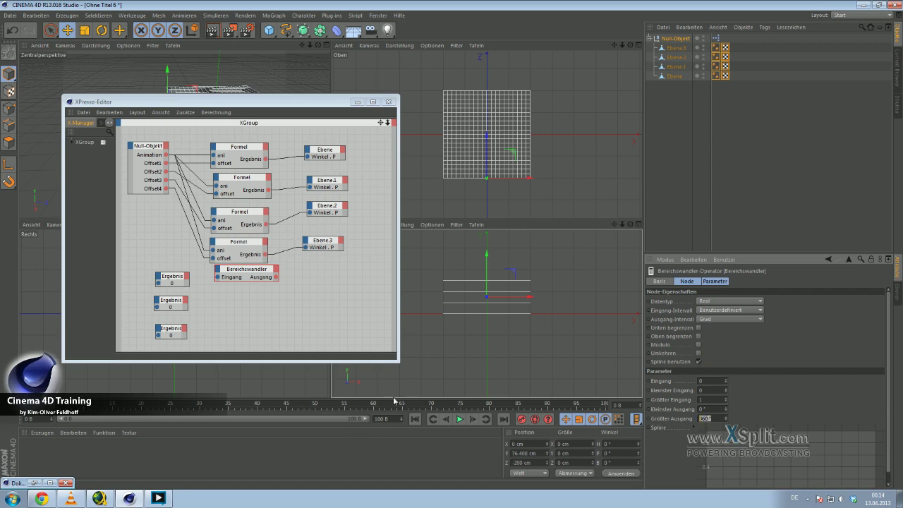
pyautogui.write('1')
pyautogui.press('Return')
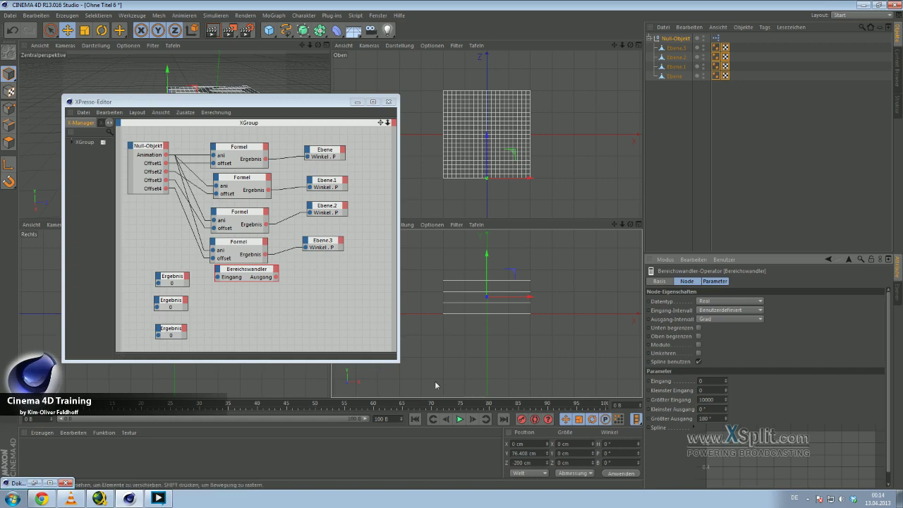
pyautogui.click(725, 398)
pyautogui.write('0000')
pyautogui.click(356, 103)
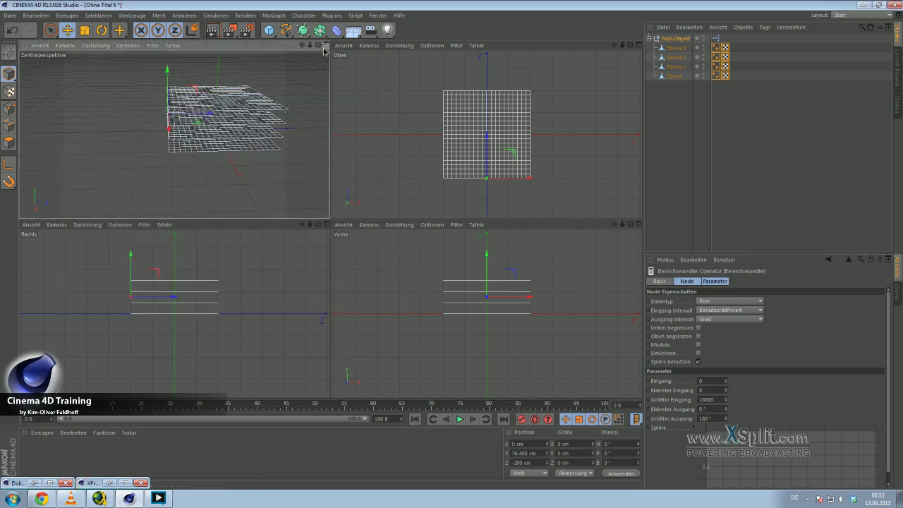
# Maximise the perspective view and raise the Null-Objekt's Animation to 100% so the planes open
pyautogui.middleClick(310, 70)
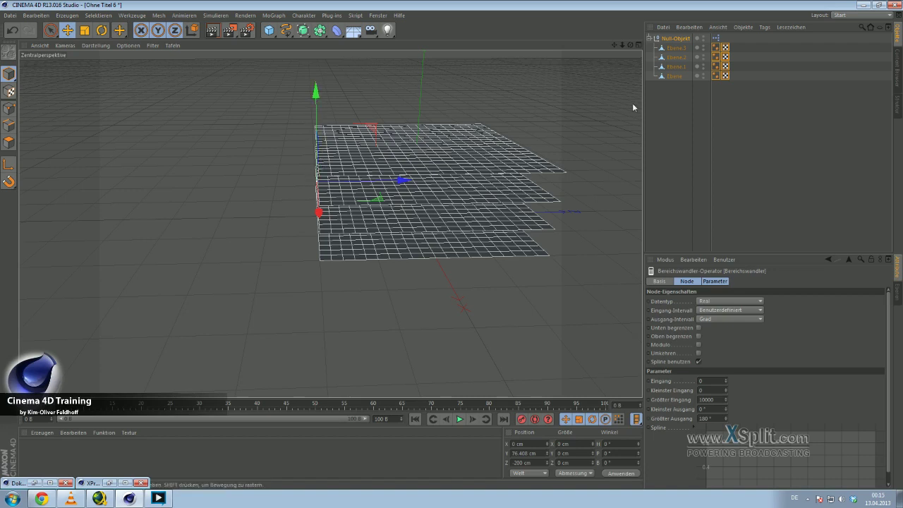
pyautogui.click(674, 38)
pyautogui.moveTo(735, 349)
pyautogui.mouseDown()
pyautogui.moveTo(896, 350)
pyautogui.moveTo(709, 349)
pyautogui.moveTo(900, 348)
pyautogui.mouseUp()
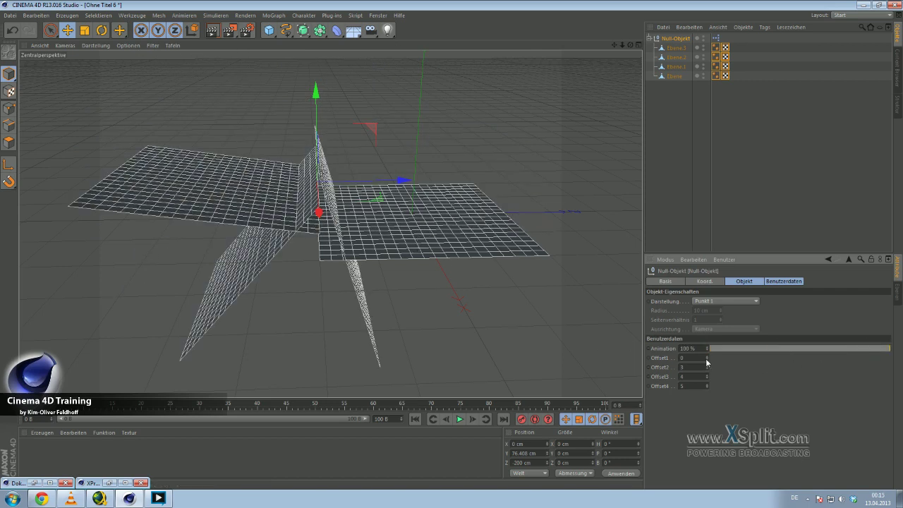
pyautogui.moveTo(708, 362); pyautogui.dragTo(708, 362)
# Give Offset1 a step of 0.01 and a maximum of 5 in Benutzerdaten verwalten
pyautogui.click(722, 259)
pyautogui.click(748, 281)
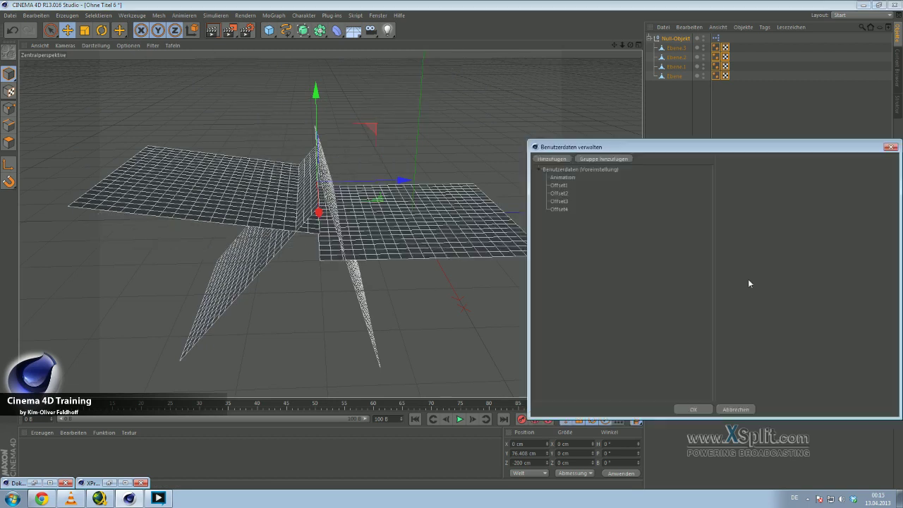
pyautogui.click(568, 185)
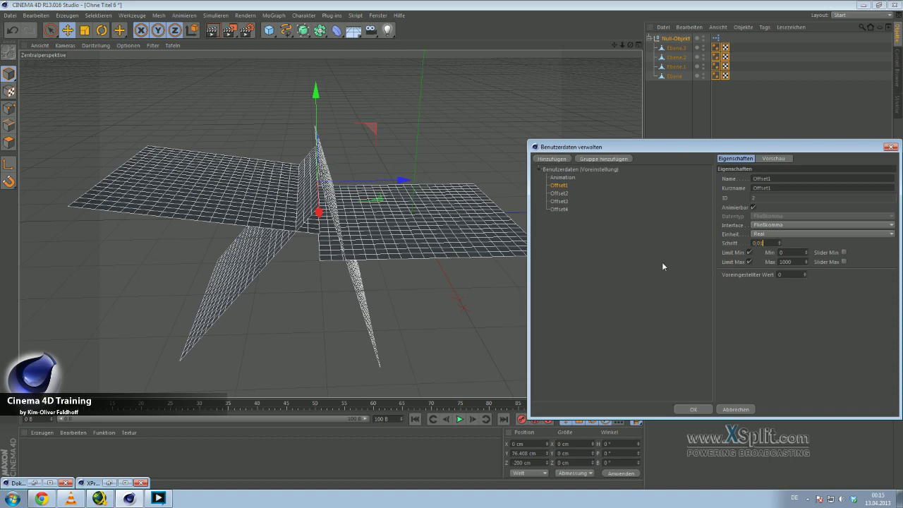
pyautogui.doubleClick(767, 243)
pyautogui.click(702, 259)
pyautogui.doubleClick(785, 262)
pyautogui.press('Return')
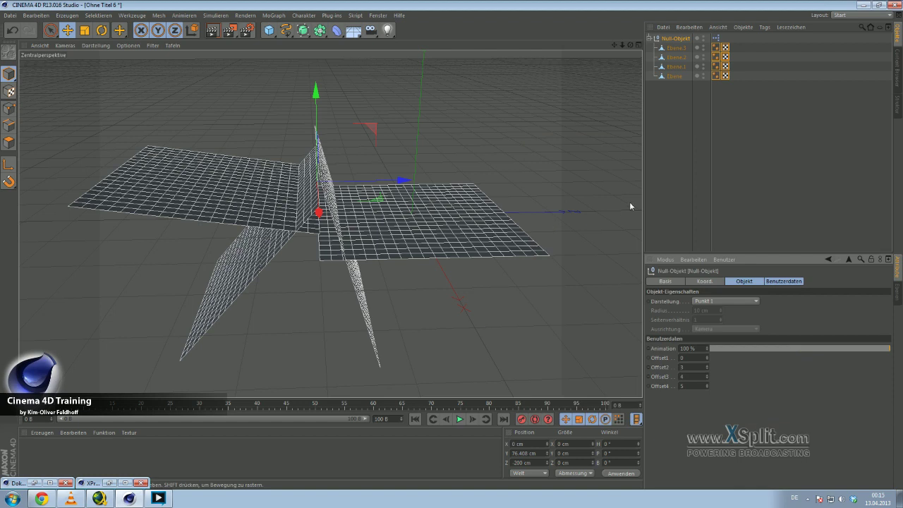
# Set the step of Offset2, Offset3 and Offset4 to 0.01 and confirm
pyautogui.click(724, 259)
pyautogui.click(740, 280)
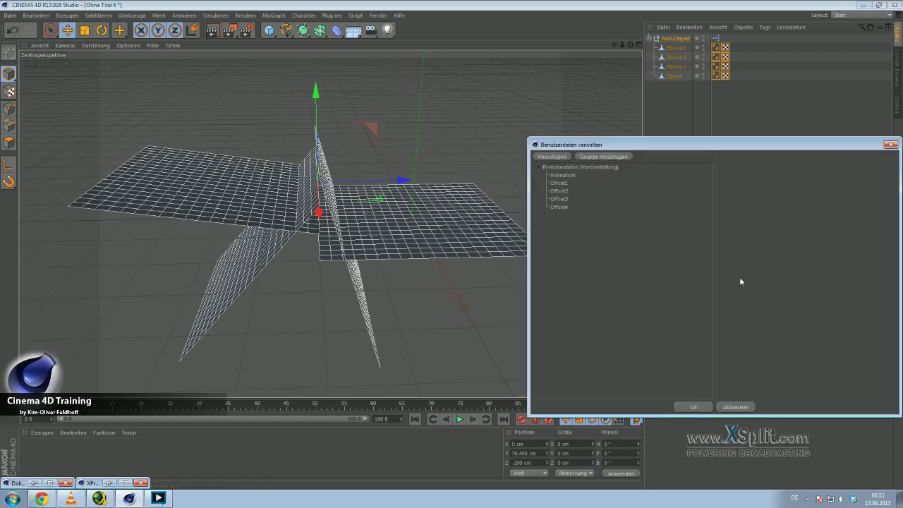
pyautogui.click(561, 190)
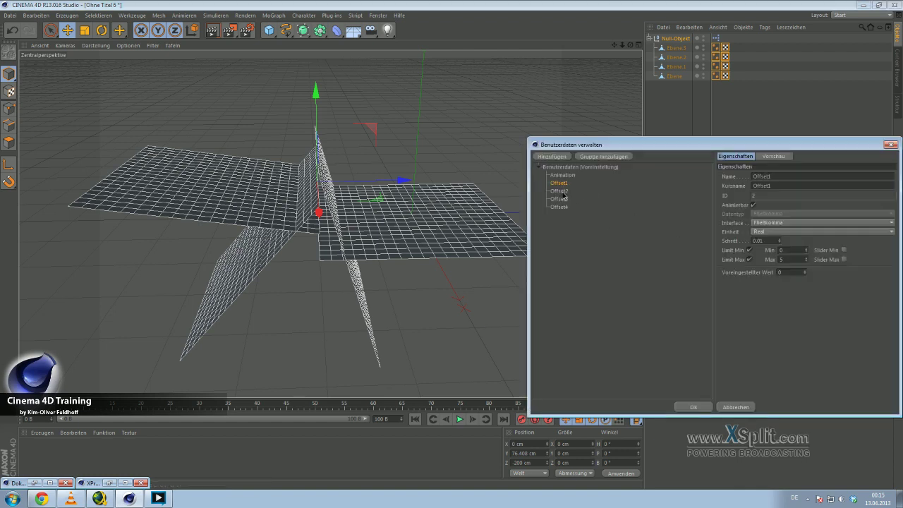
pyautogui.write('0.01')
pyautogui.click(565, 198)
pyautogui.write('0.01')
pyautogui.click(564, 207)
pyautogui.write('0.01')
pyautogui.press('Return')
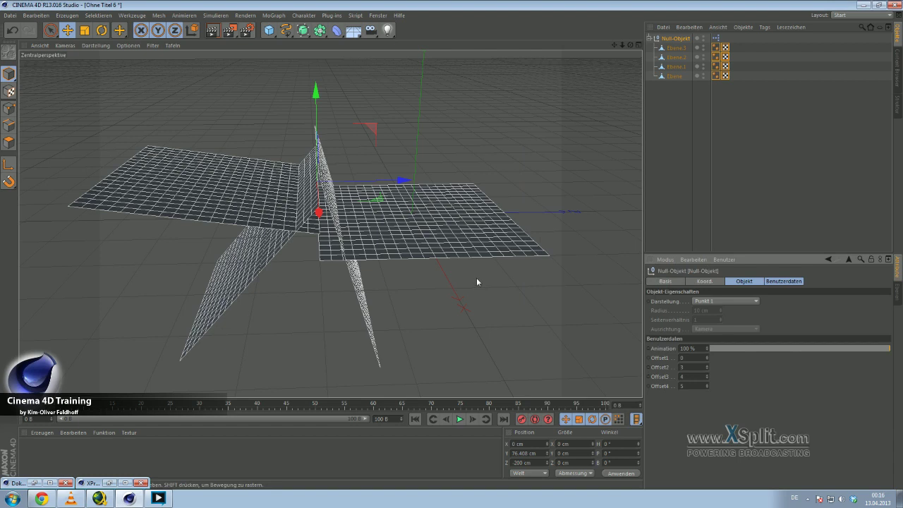
# Adjust Offset1, drop Animation to 0% to stack the planes flat, and restore the XPresso editor
pyautogui.moveTo(706, 358)
pyautogui.mouseDown()
pyautogui.moveTo(706, 339)
pyautogui.moveTo(710, 391)
pyautogui.mouseUp()
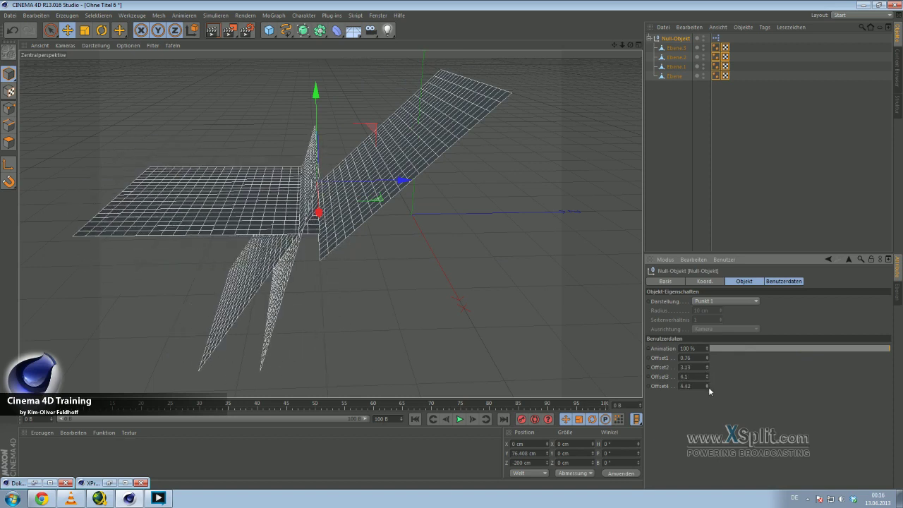
pyautogui.moveTo(790, 353); pyautogui.dragTo(654, 352)
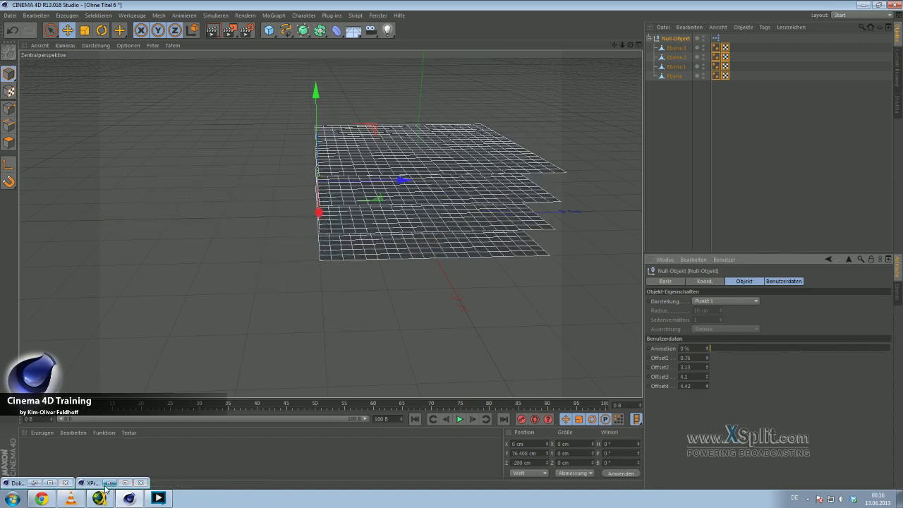
pyautogui.click(108, 484)
pyautogui.click(227, 155)
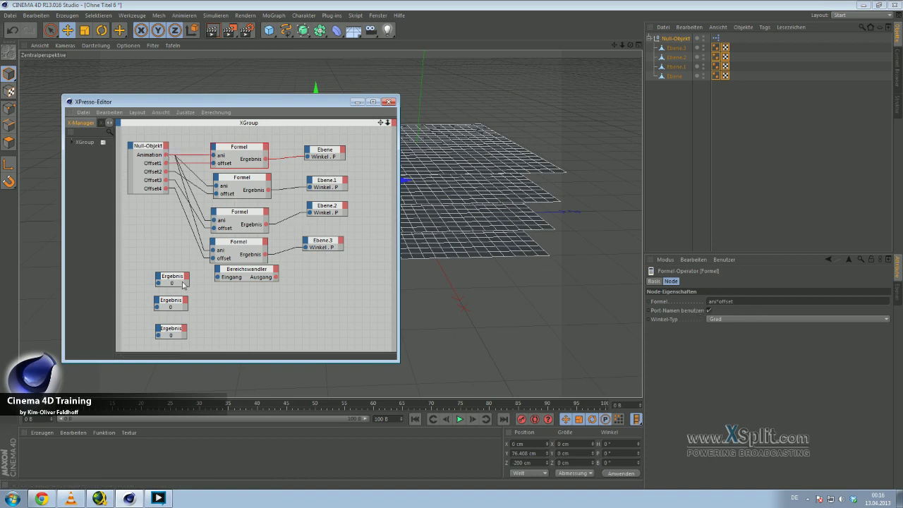
# Wire the null's output into the Ergebnis node and raise Animation to check the readout
pyautogui.moveTo(158, 283)
pyautogui.mouseDown()
pyautogui.moveTo(191, 176)
pyautogui.moveTo(166, 180)
pyautogui.mouseUp()
pyautogui.moveTo(172, 278); pyautogui.dragTo(217, 292)
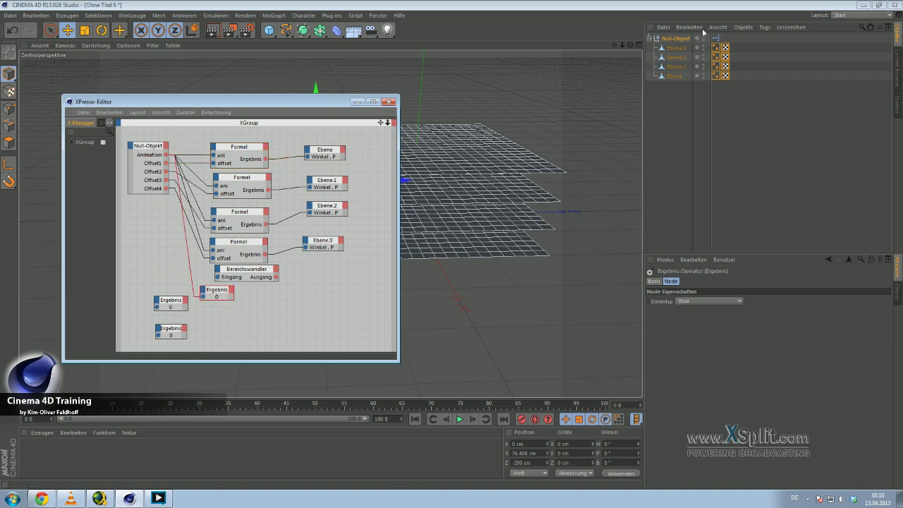
pyautogui.click(677, 39)
pyautogui.moveTo(765, 347)
pyautogui.mouseDown()
pyautogui.moveTo(888, 351)
pyautogui.moveTo(802, 362)
pyautogui.moveTo(890, 348)
pyautogui.mouseUp()
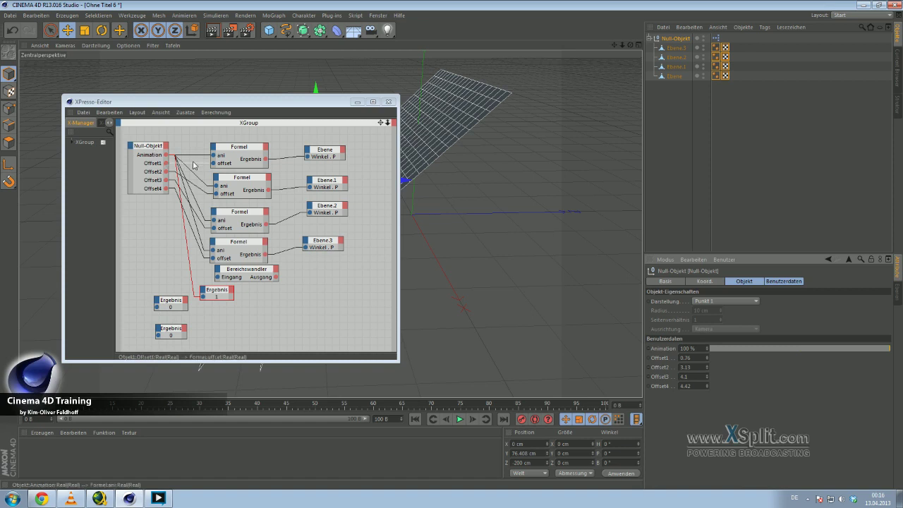
# Connect the top Formel node's result to the Ebene node's Winkel.P input
pyautogui.click(221, 294)
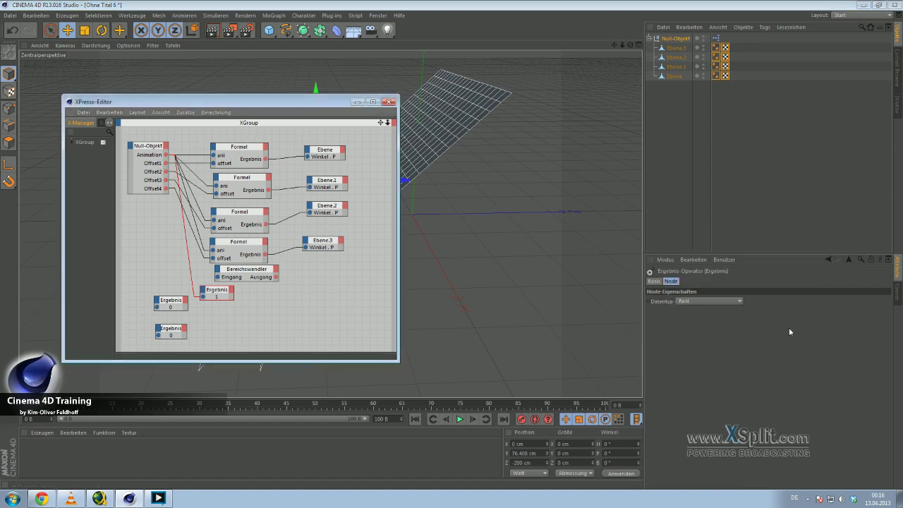
pyautogui.click(243, 149)
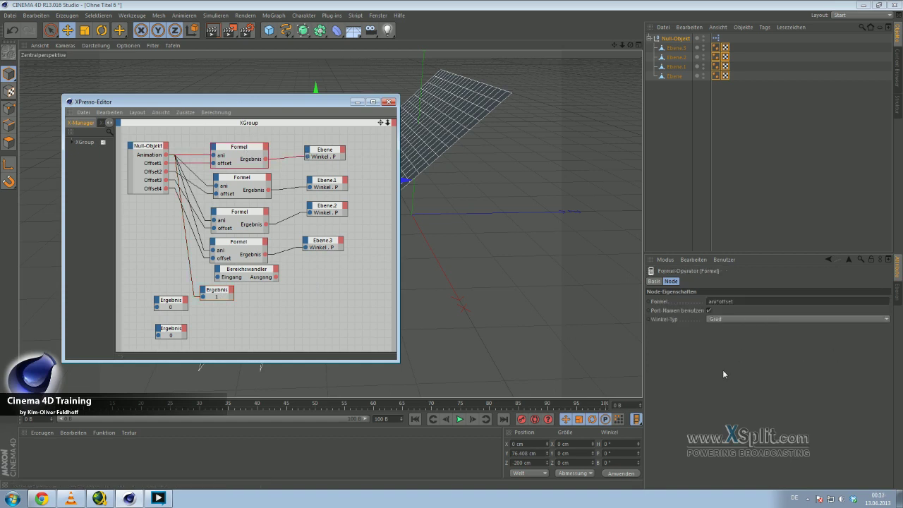
pyautogui.click(288, 161)
pyautogui.moveTo(287, 161); pyautogui.dragTo(308, 157)
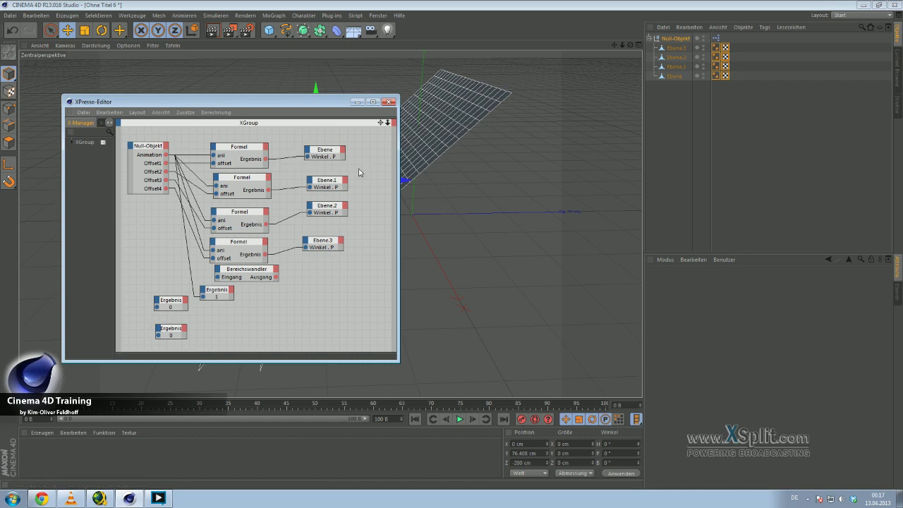
# Move the Bereichswandler node into free space and add a Größter Ausgang input port
pyautogui.click(324, 152)
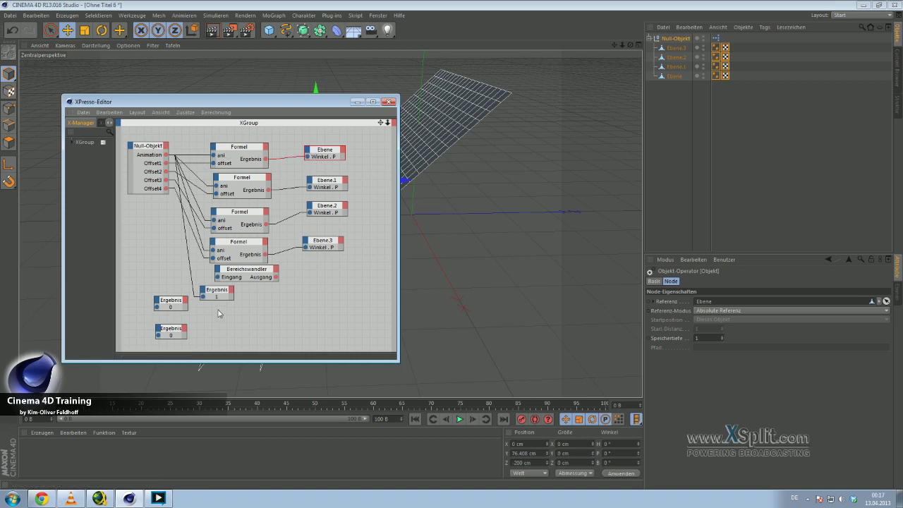
pyautogui.moveTo(249, 278); pyautogui.dragTo(313, 286)
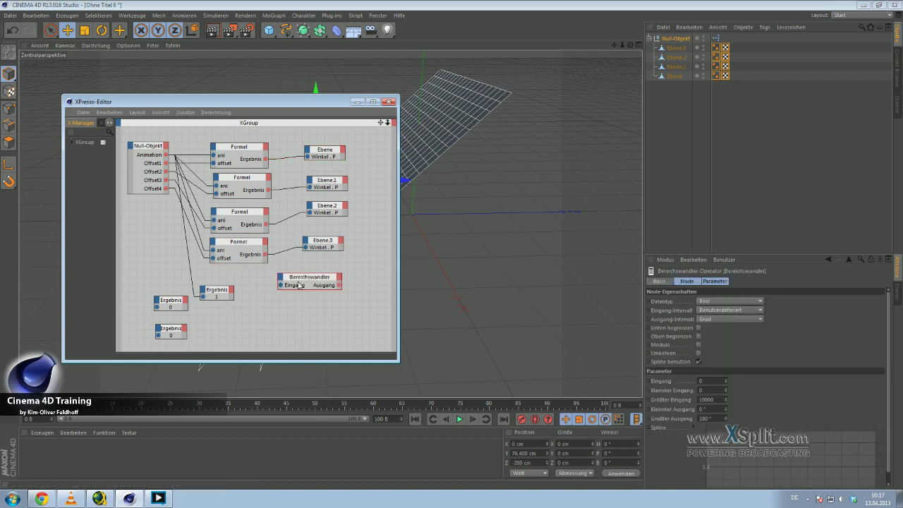
pyautogui.moveTo(301, 281); pyautogui.dragTo(297, 282)
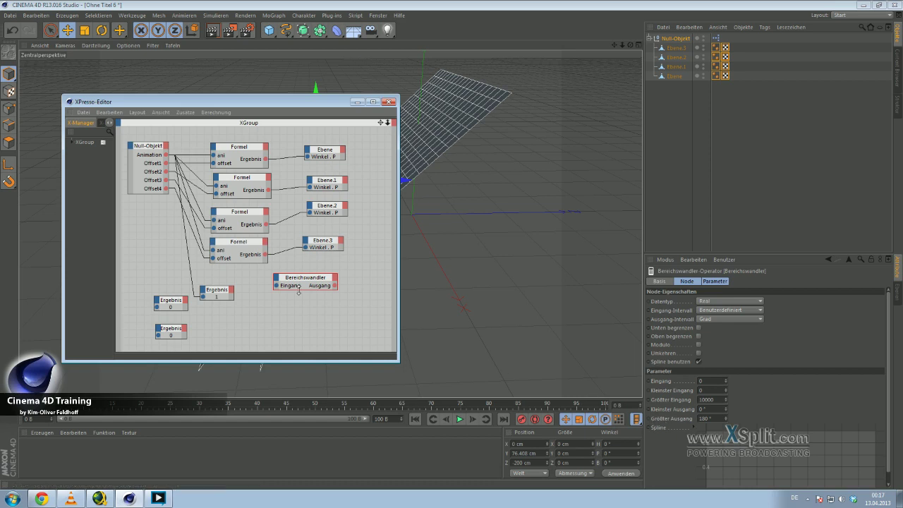
pyautogui.click(278, 280)
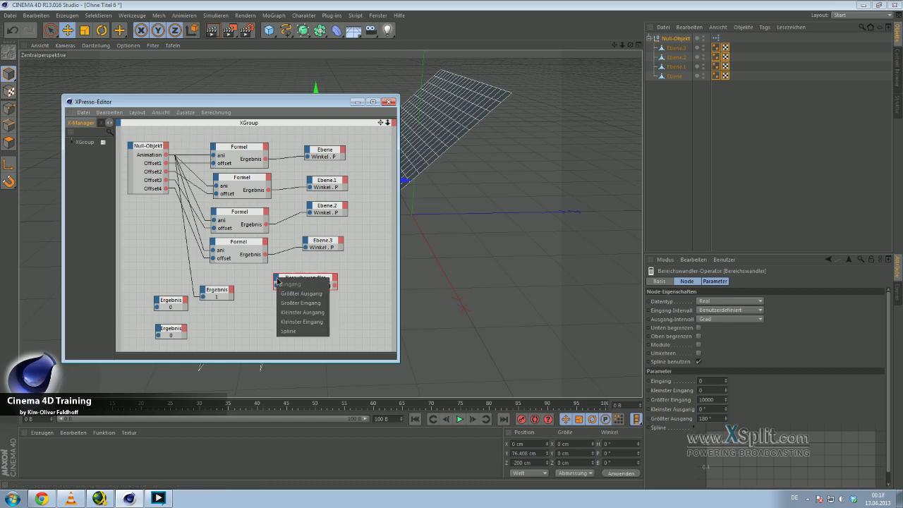
pyautogui.click(314, 303)
pyautogui.moveTo(295, 280); pyautogui.dragTo(273, 279)
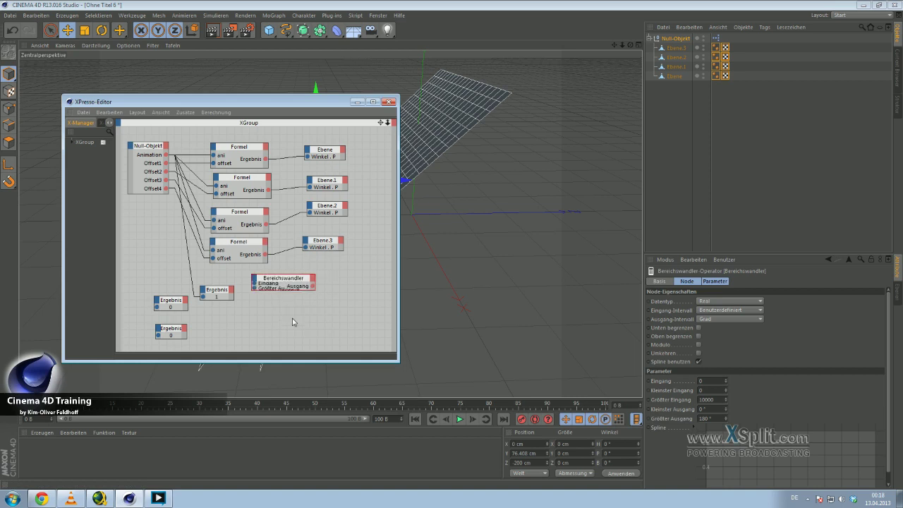
pyautogui.doubleClick(286, 280)
pyautogui.doubleClick(286, 280)
pyautogui.moveTo(288, 280); pyautogui.dragTo(306, 283)
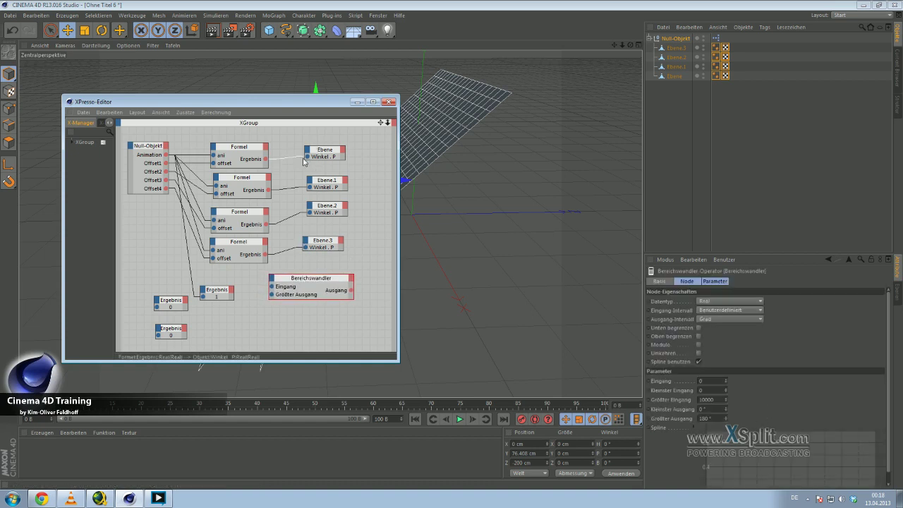
# Place the Ebene node beside the Bereichswandler so its Ausgang feeds Winkel.P
pyautogui.moveTo(316, 153)
pyautogui.mouseDown()
pyautogui.moveTo(371, 291)
pyautogui.moveTo(315, 280)
pyautogui.mouseUp()
pyautogui.click(315, 281)
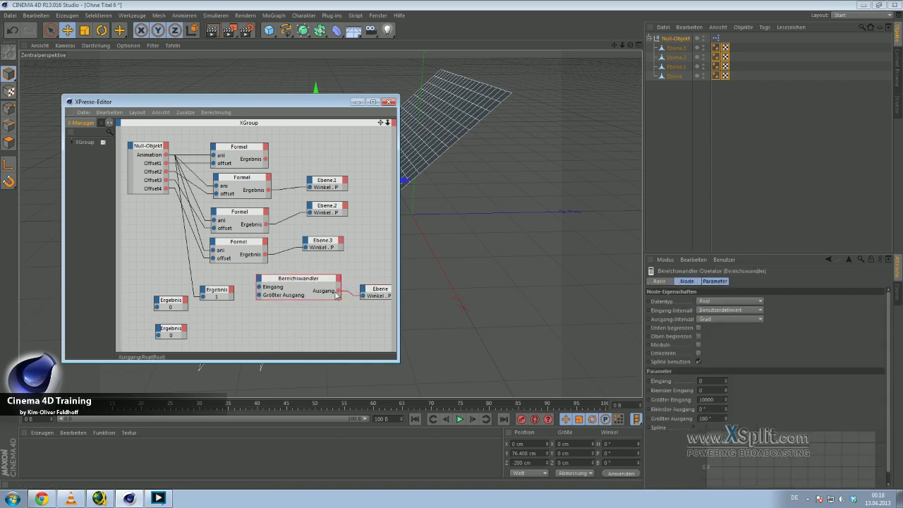
pyautogui.moveTo(377, 290); pyautogui.dragTo(369, 285)
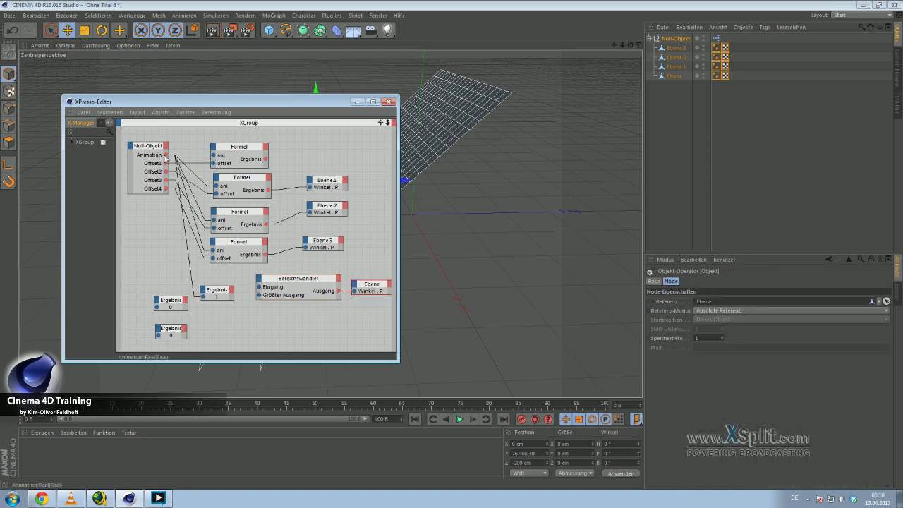
# Set the Bereichswandler's Eingang-Intervall to Prozent, mapping 0–100% onto 0–180°
pyautogui.click(289, 277)
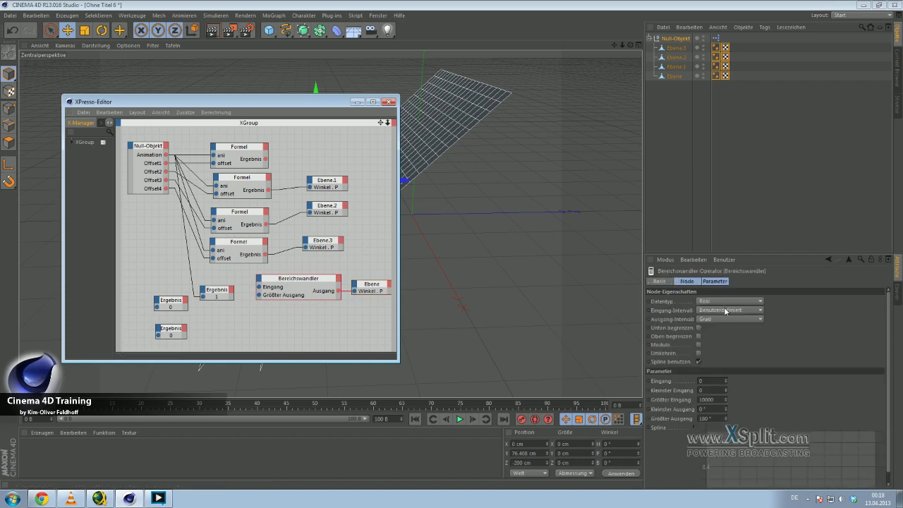
pyautogui.click(724, 310)
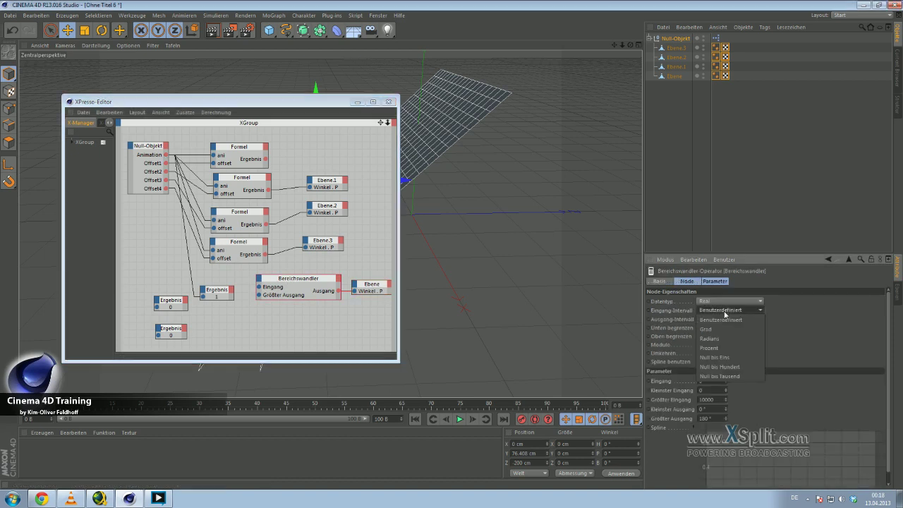
pyautogui.click(738, 349)
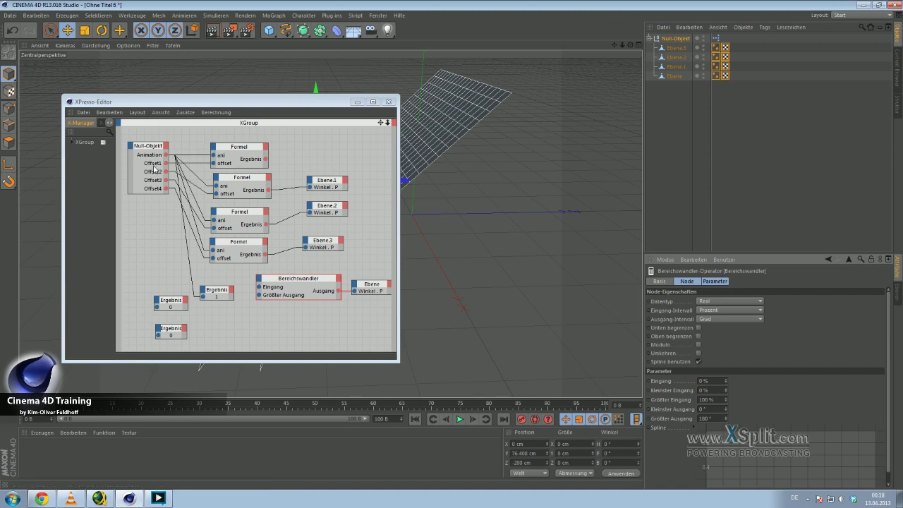
pyautogui.click(154, 168)
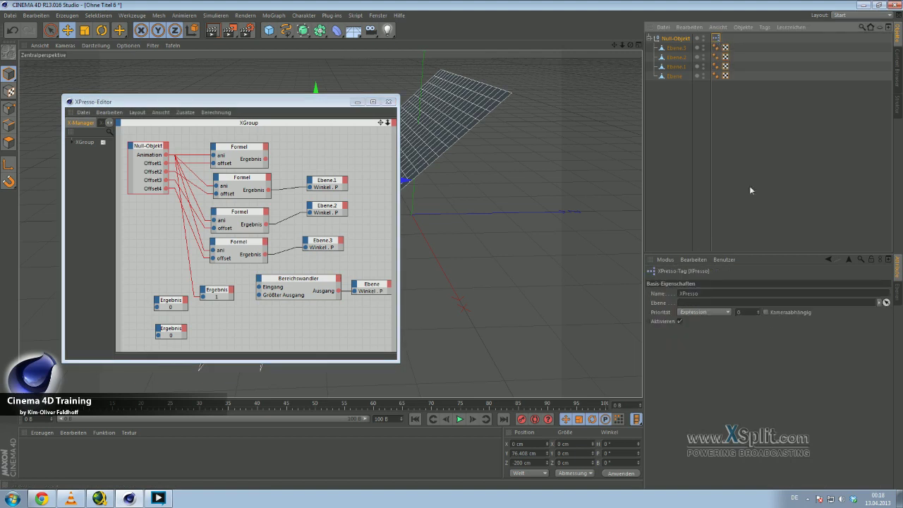
# Make Offset1 a Fließkomma Slider in Grad via Benutzerdaten verwalten
pyautogui.click(691, 41)
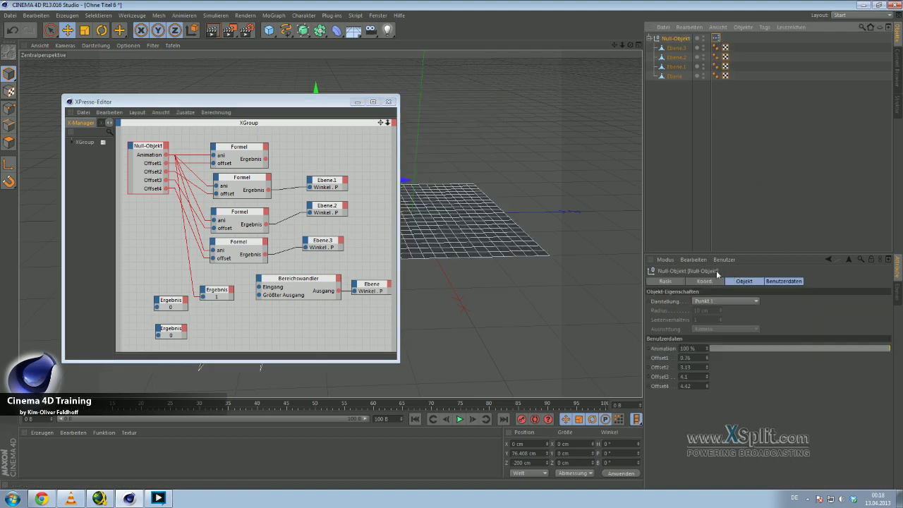
pyautogui.click(725, 260)
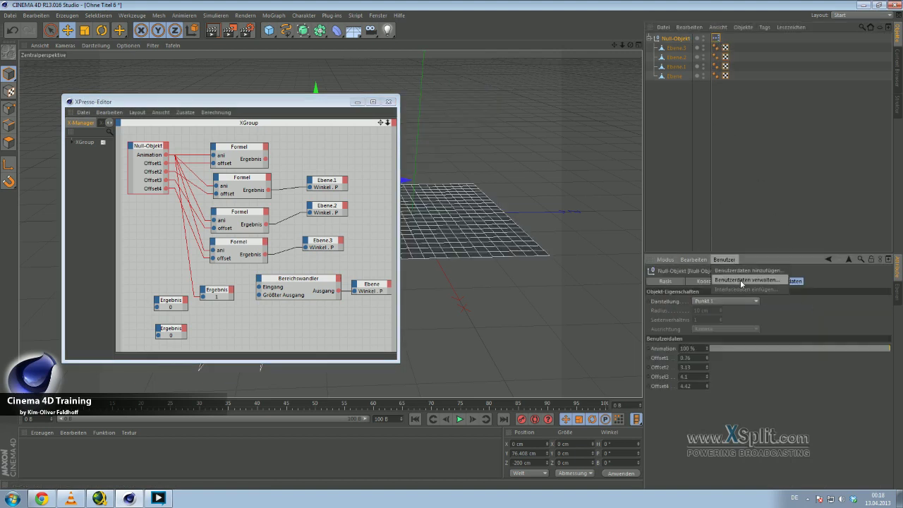
pyautogui.click(742, 281)
pyautogui.click(560, 186)
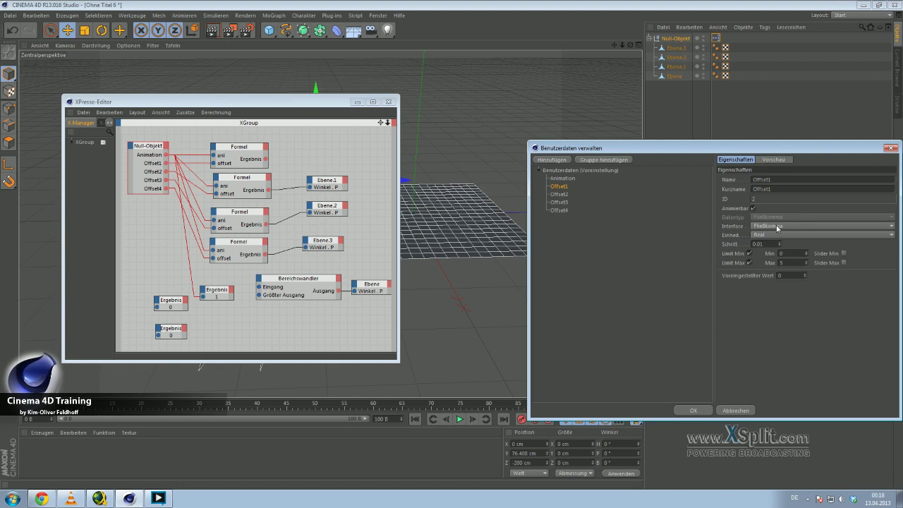
pyautogui.click(779, 228)
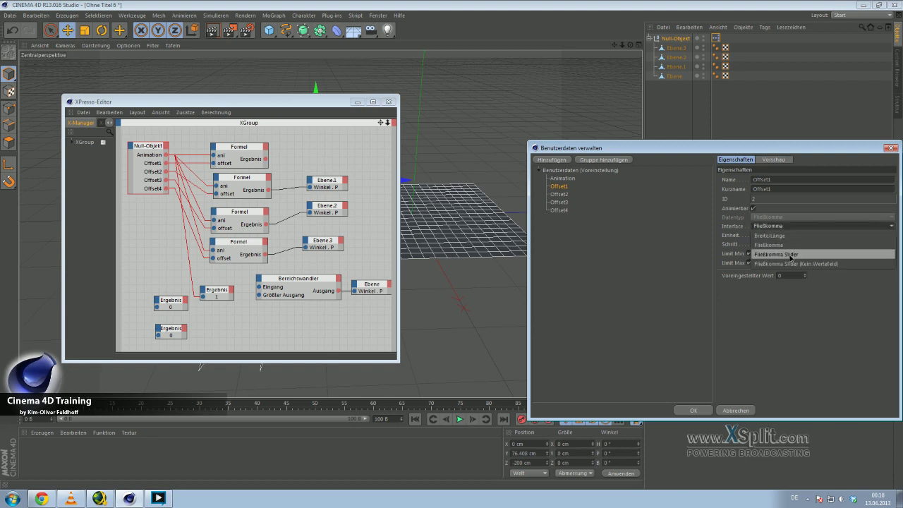
pyautogui.click(791, 255)
pyautogui.click(778, 235)
pyautogui.click(776, 263)
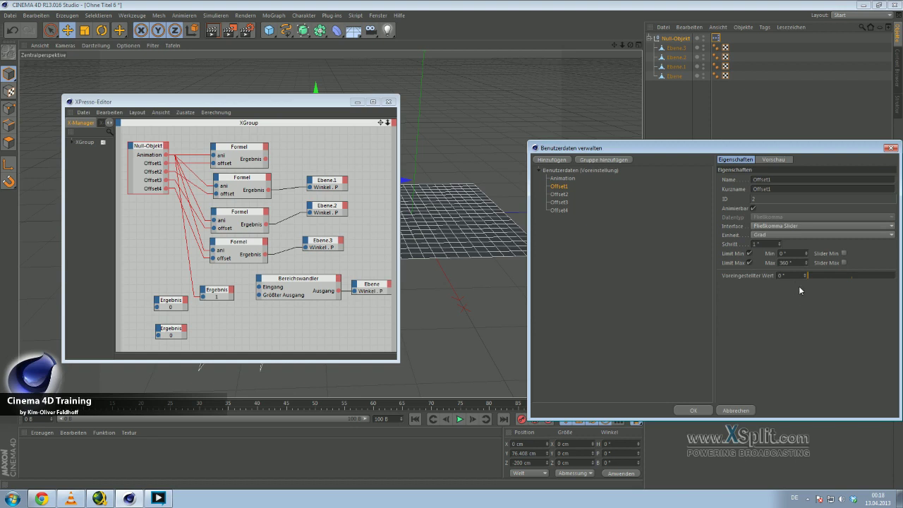
# Make Offset2 a Fließkomma Slider with Grad units
pyautogui.click(562, 195)
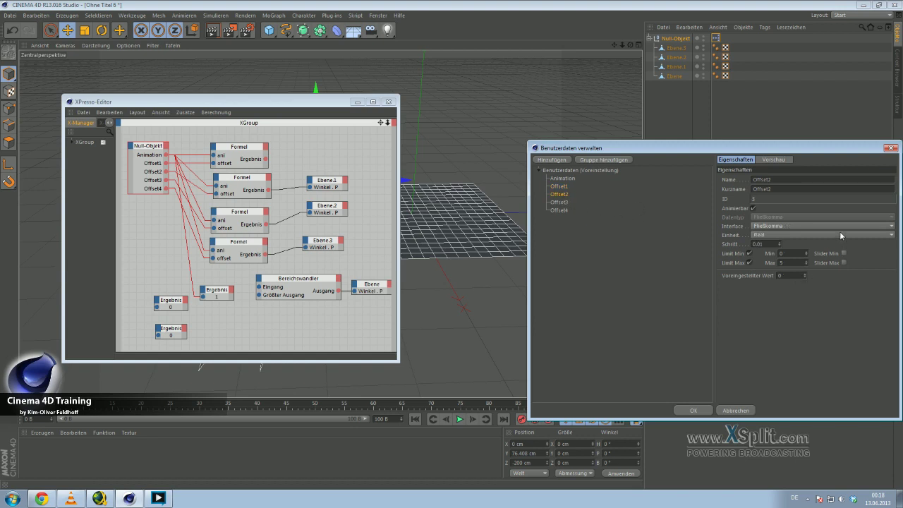
pyautogui.click(803, 224)
pyautogui.click(783, 254)
pyautogui.click(781, 225)
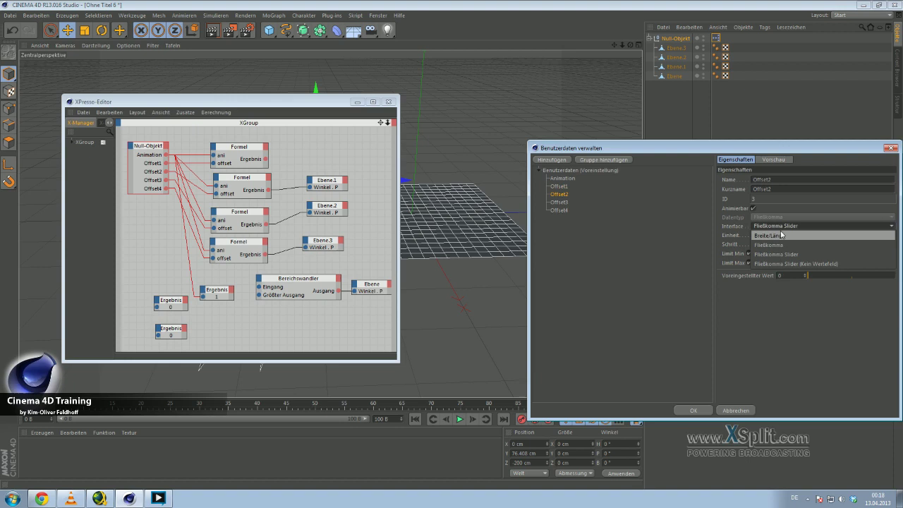
pyautogui.click(783, 254)
pyautogui.click(790, 235)
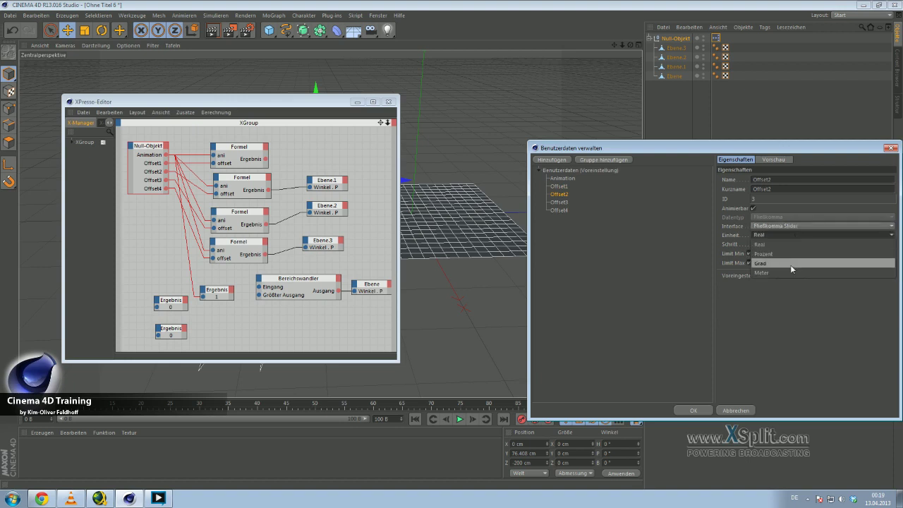
pyautogui.click(791, 264)
# Make Offset3 a Fließkomma Slider with Grad units
pyautogui.click(564, 202)
pyautogui.click(789, 234)
pyautogui.click(789, 244)
pyautogui.click(788, 234)
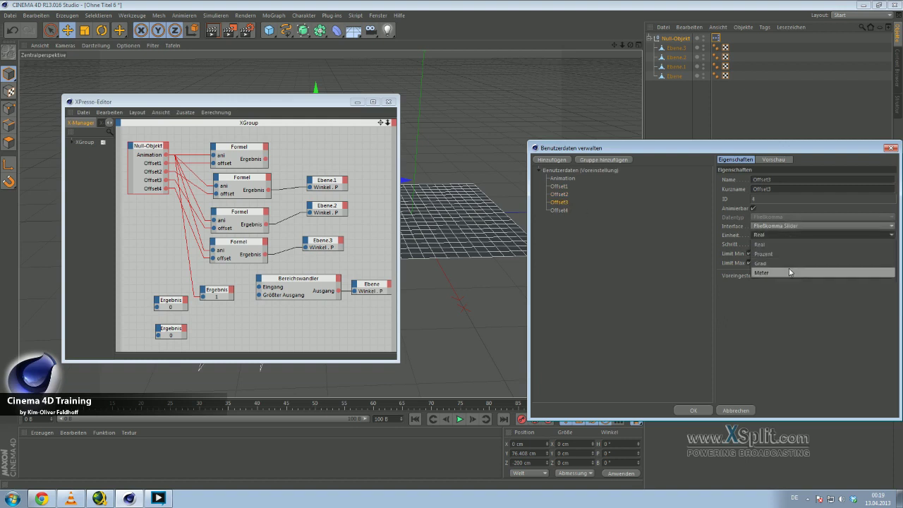
pyautogui.click(790, 264)
# Make Offset4 a Grad slider from 0° to 360° and confirm with OK
pyautogui.click(560, 210)
pyautogui.click(795, 235)
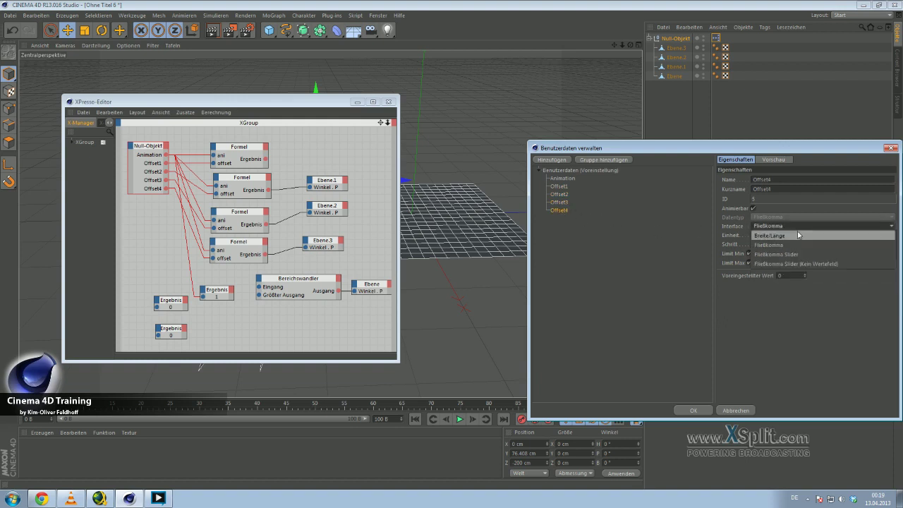
pyautogui.click(795, 244)
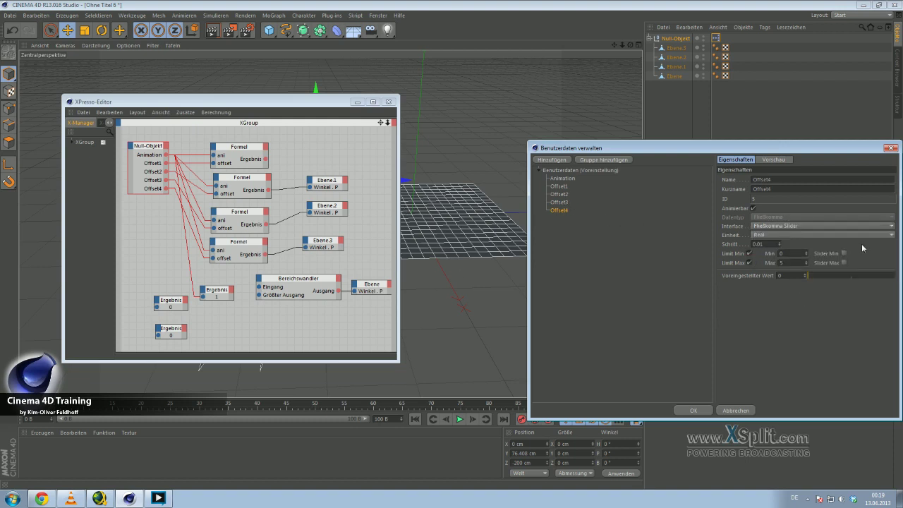
pyautogui.click(784, 235)
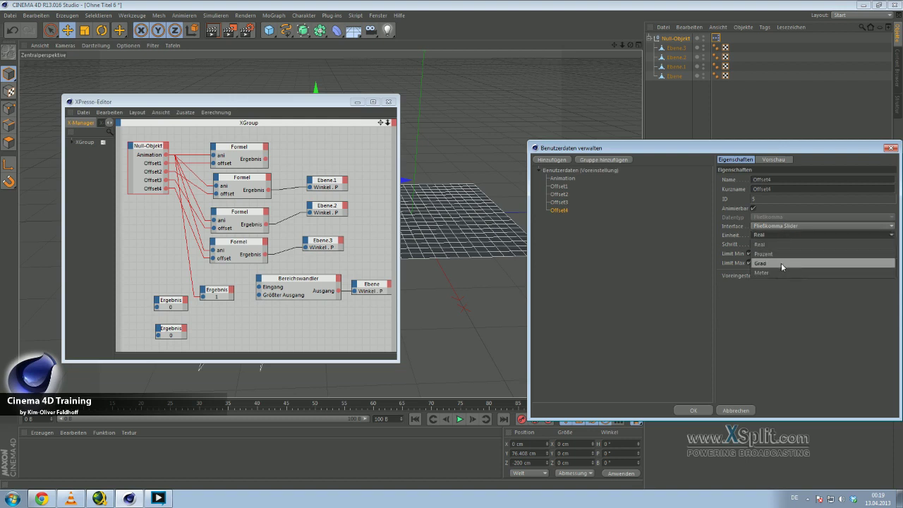
pyautogui.click(780, 262)
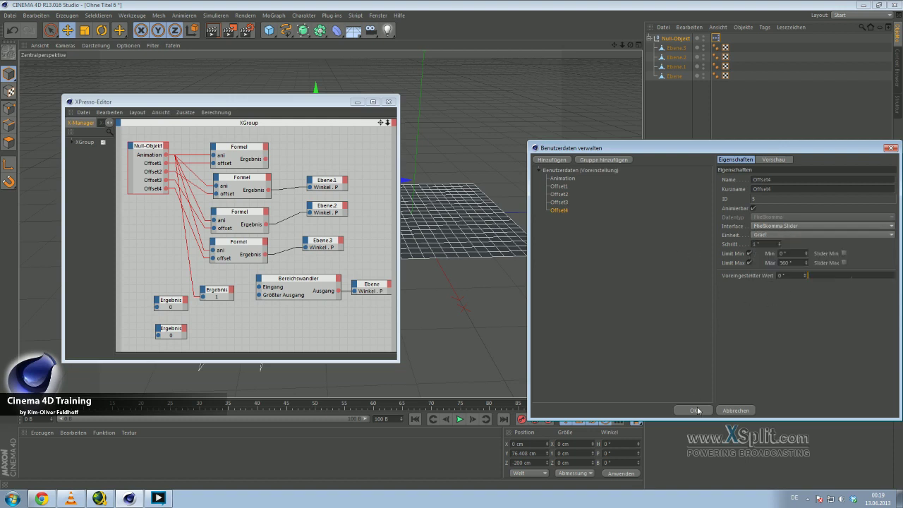
pyautogui.click(695, 410)
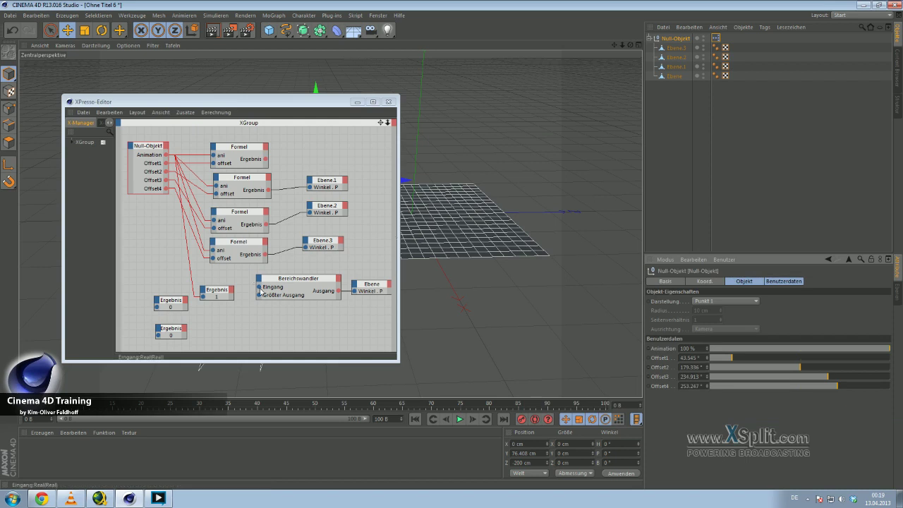
# Wire the null's Animation into the Range Mapper's Input and delete the four Formula nodes
pyautogui.click(226, 241)
pyautogui.moveTo(164, 154); pyautogui.dragTo(258, 287)
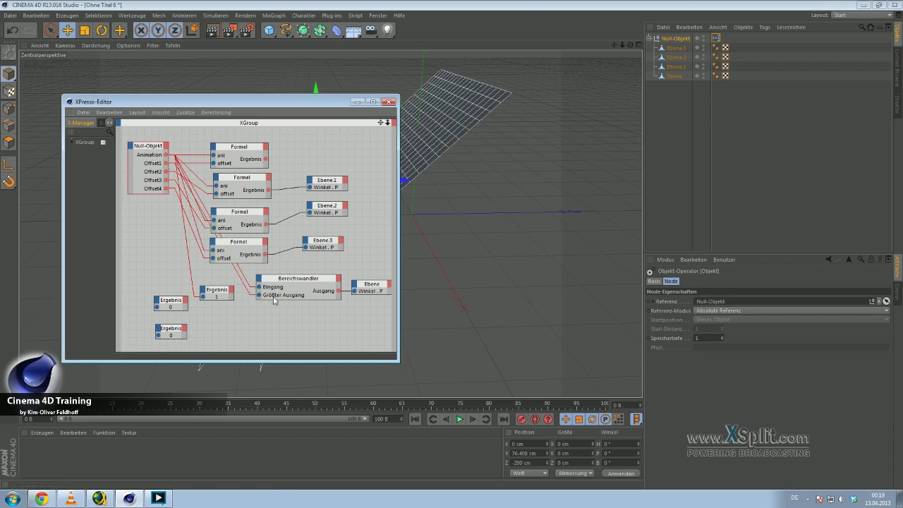
pyautogui.moveTo(206, 139); pyautogui.dragTo(276, 267)
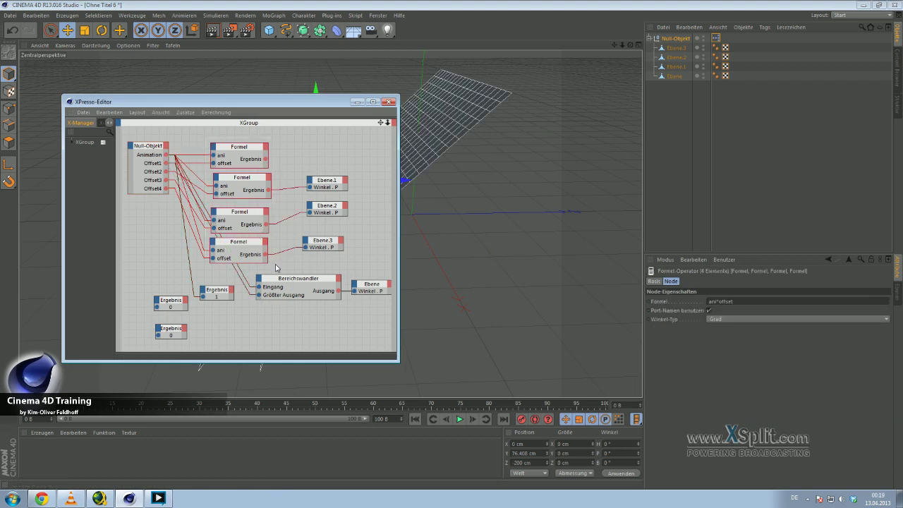
pyautogui.press('Delete')
# Delete the leftover Result nodes and move the Range Mapper up beside Ebene
pyautogui.moveTo(146, 259); pyautogui.dragTo(236, 349)
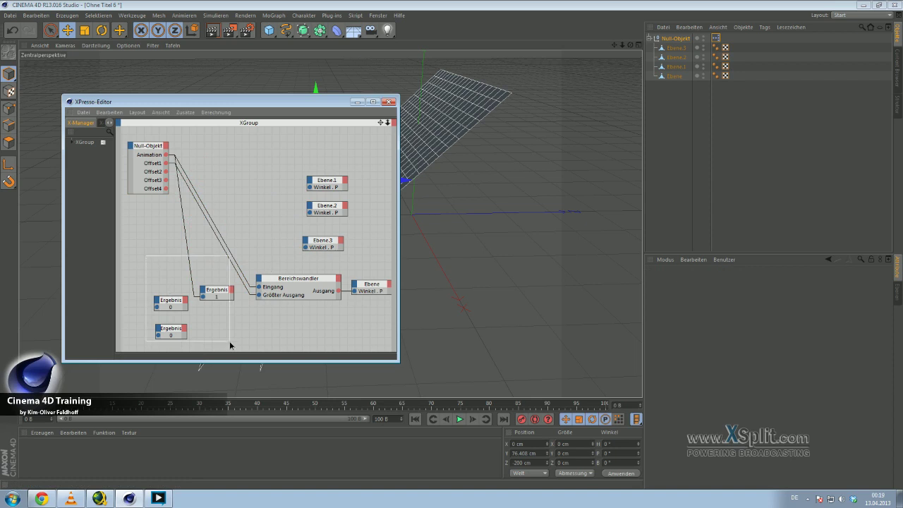
pyautogui.press('Delete')
pyautogui.moveTo(299, 282)
pyautogui.mouseDown()
pyautogui.moveTo(242, 196)
pyautogui.moveTo(292, 281)
pyautogui.moveTo(248, 145)
pyautogui.mouseUp()
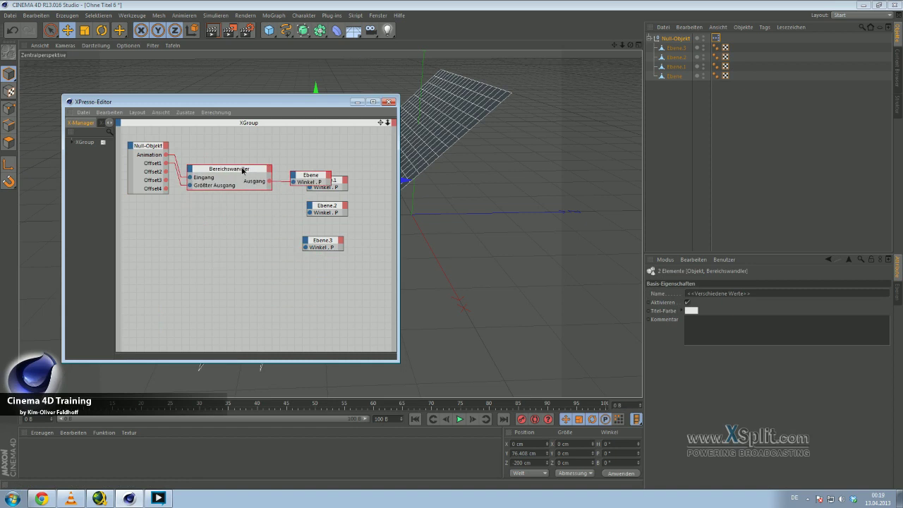
pyautogui.click(248, 190)
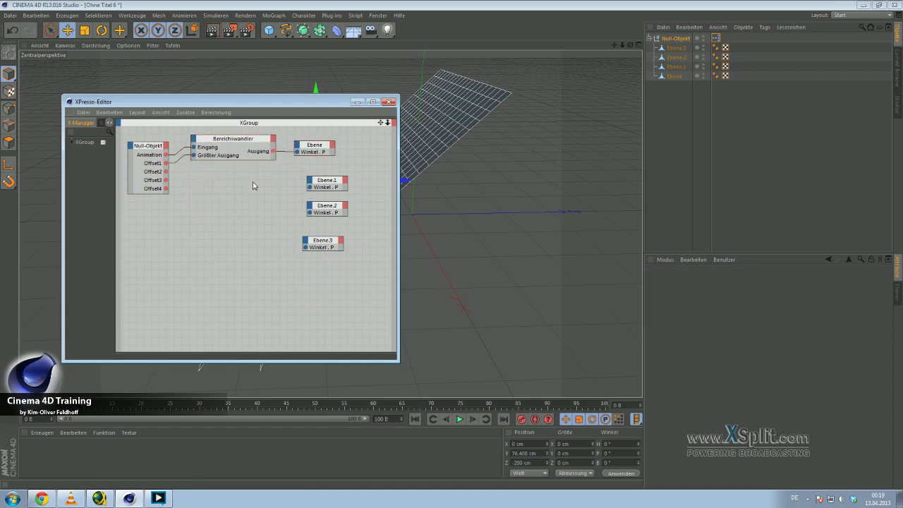
# Copy the Range Mapper twice, wiring the copies to Ebene.1 and Ebene.2 rotation with Animation and Offset3
pyautogui.moveTo(246, 143)
pyautogui.keyDown('ctrl'); pyautogui.mouseDown()
pyautogui.moveTo(246, 177)
pyautogui.moveTo(222, 182)
pyautogui.moveTo(166, 163)
pyautogui.moveTo(166, 171)
pyautogui.mouseUp(); pyautogui.keyUp('ctrl')
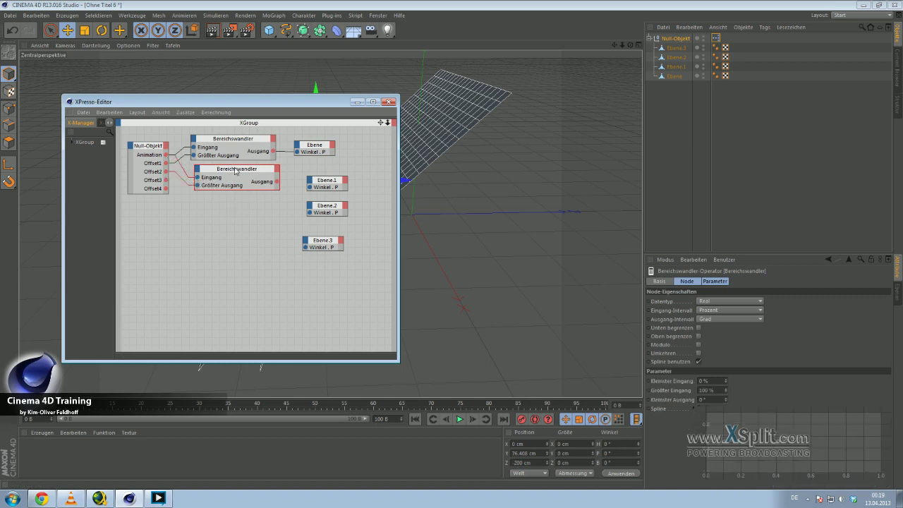
pyautogui.click(296, 192)
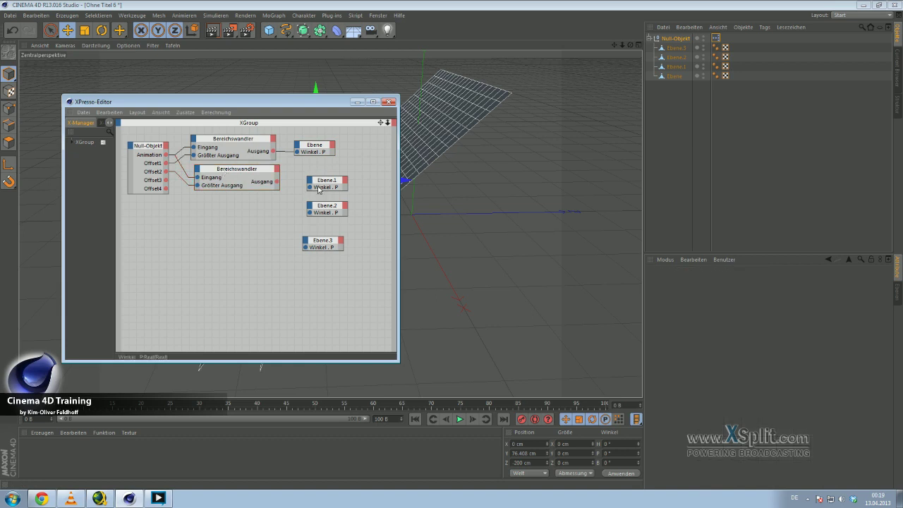
pyautogui.moveTo(309, 187); pyautogui.dragTo(278, 182)
pyautogui.keyDown('ctrl'); pyautogui.moveTo(210, 172); pyautogui.dragTo(209, 203); pyautogui.keyUp('ctrl')
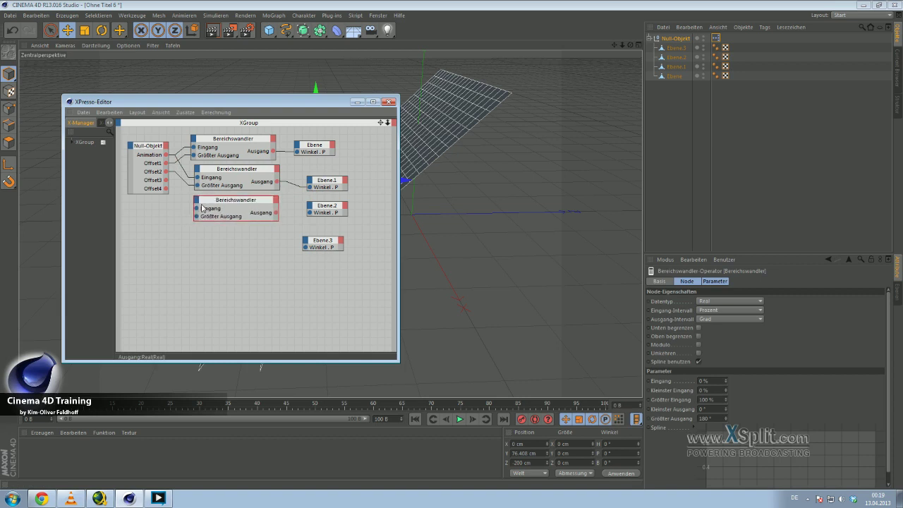
pyautogui.moveTo(166, 156); pyautogui.dragTo(197, 208)
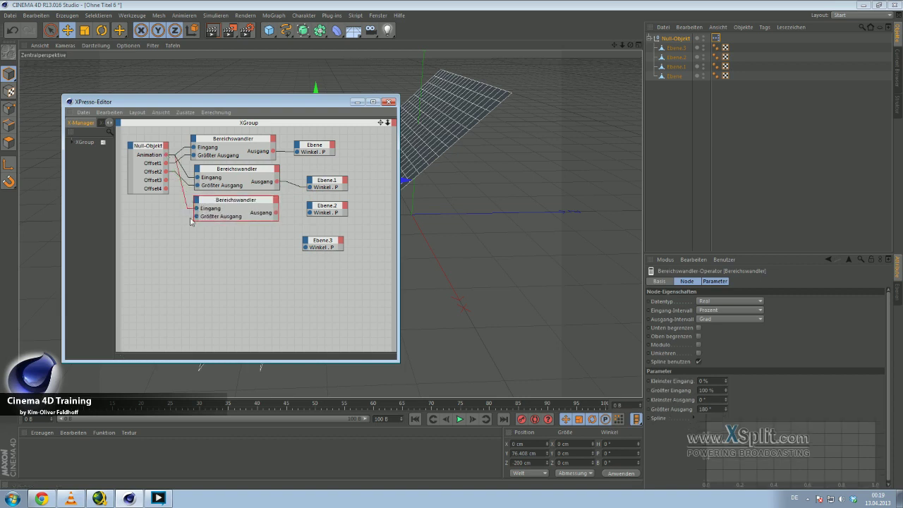
pyautogui.moveTo(165, 182); pyautogui.dragTo(166, 180)
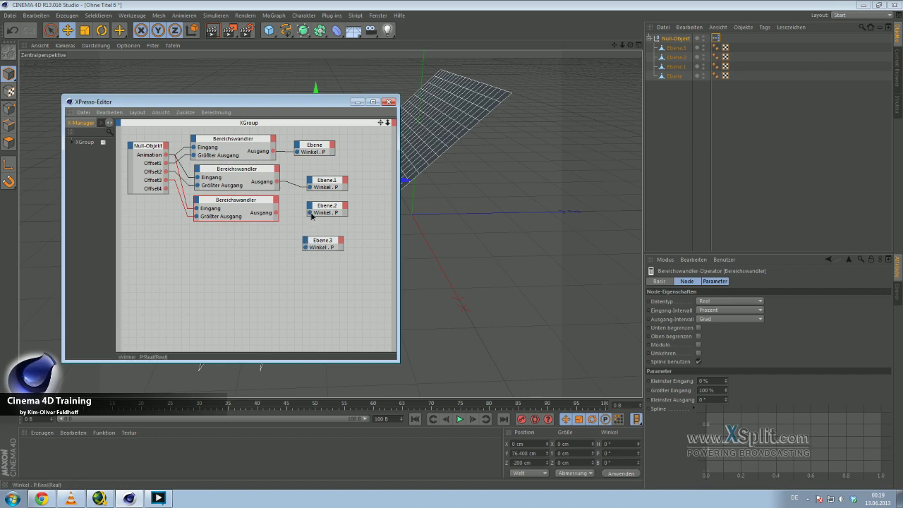
pyautogui.moveTo(274, 219); pyautogui.dragTo(275, 213)
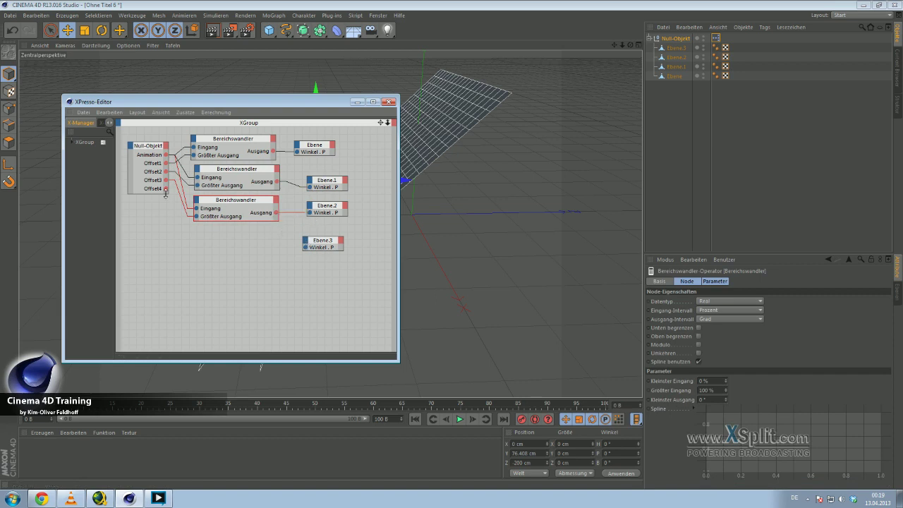
# Add a fourth Range Mapper driving Ebene.3 rotation from Animation and Offset4, then minimize XPresso
pyautogui.moveTo(321, 244); pyautogui.dragTo(328, 243)
pyautogui.click(236, 204)
pyautogui.keyDown('ctrl'); pyautogui.moveTo(236, 202); pyautogui.dragTo(241, 236); pyautogui.keyUp('ctrl')
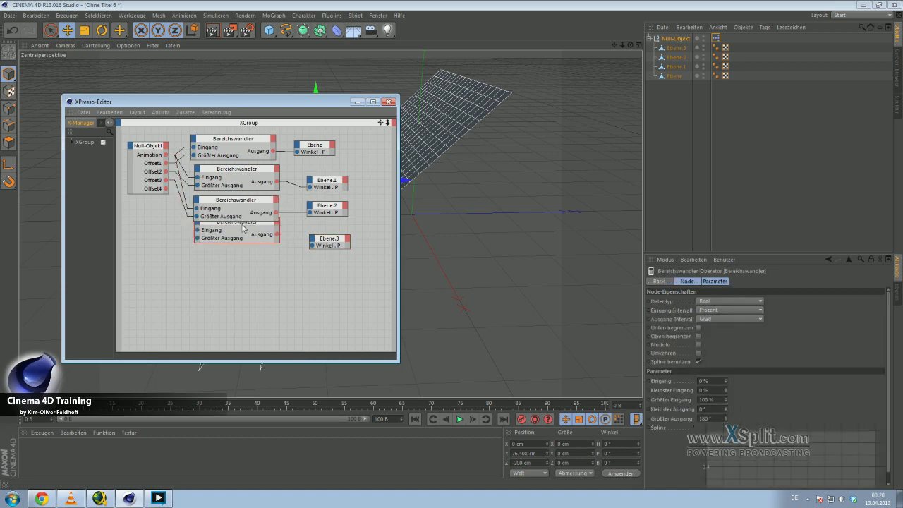
pyautogui.moveTo(311, 246); pyautogui.dragTo(274, 242)
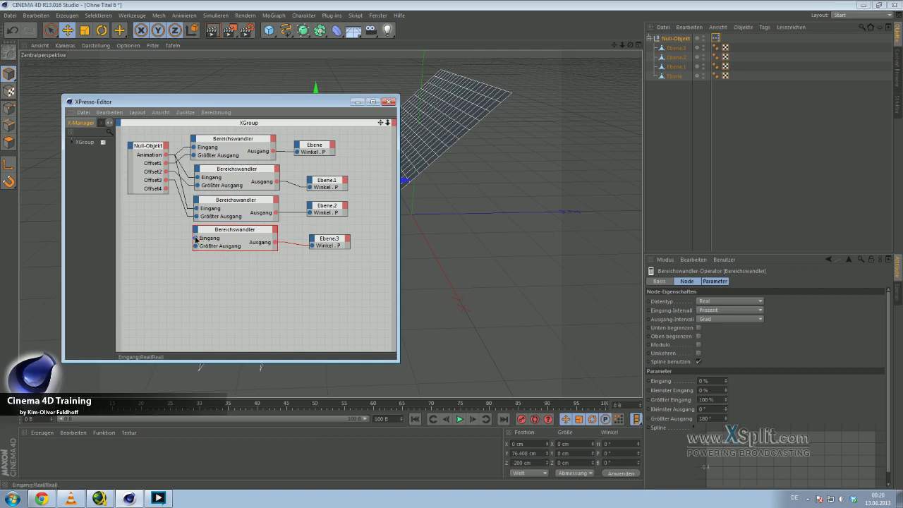
pyautogui.moveTo(161, 191); pyautogui.dragTo(167, 191)
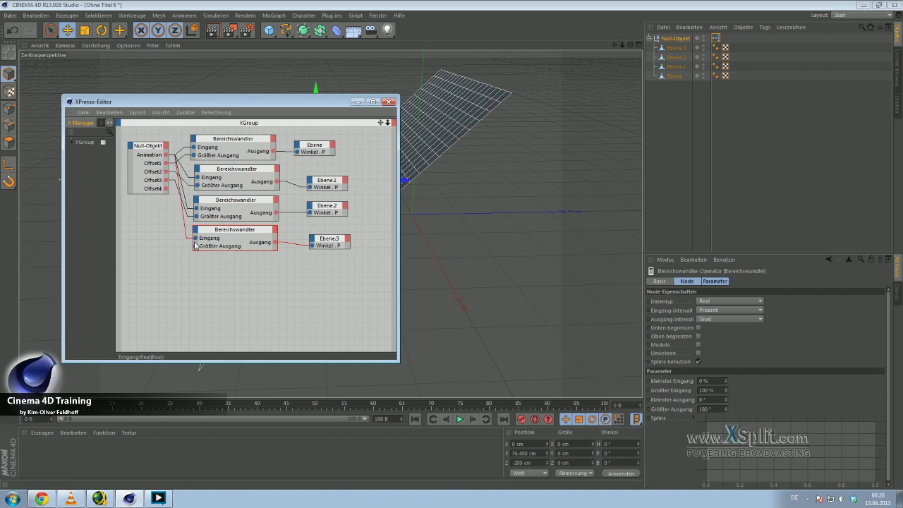
pyautogui.moveTo(195, 246); pyautogui.dragTo(167, 189)
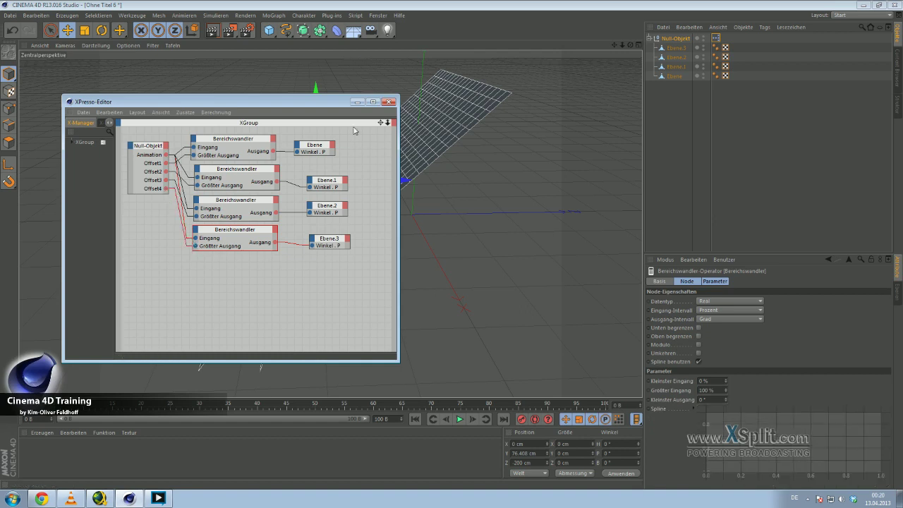
pyautogui.click(358, 101)
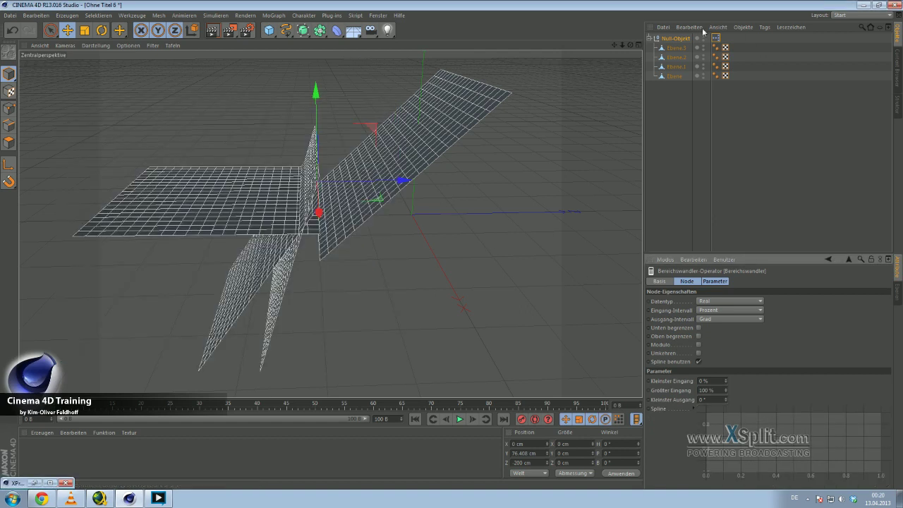
# Test the null's Animation slider between 0 % and 100 % and set Offset4 to 360°
pyautogui.click(678, 38)
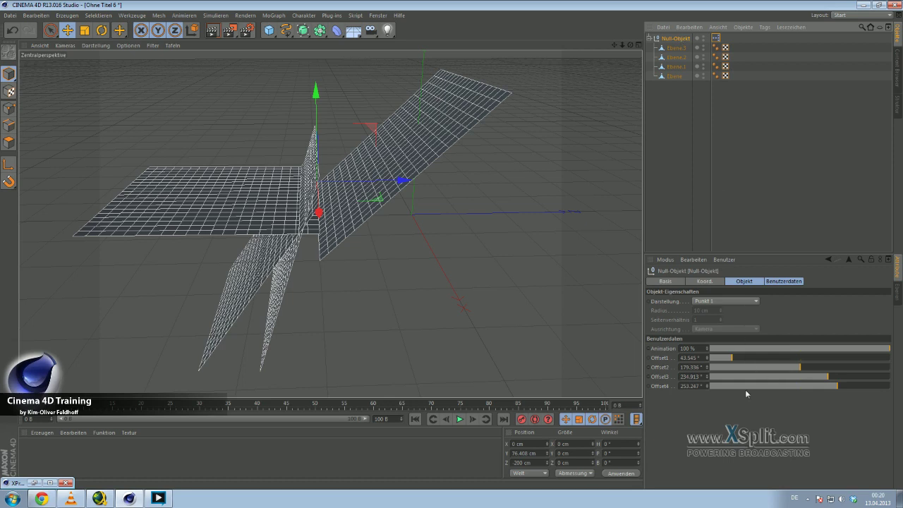
pyautogui.moveTo(749, 348); pyautogui.dragTo(704, 349)
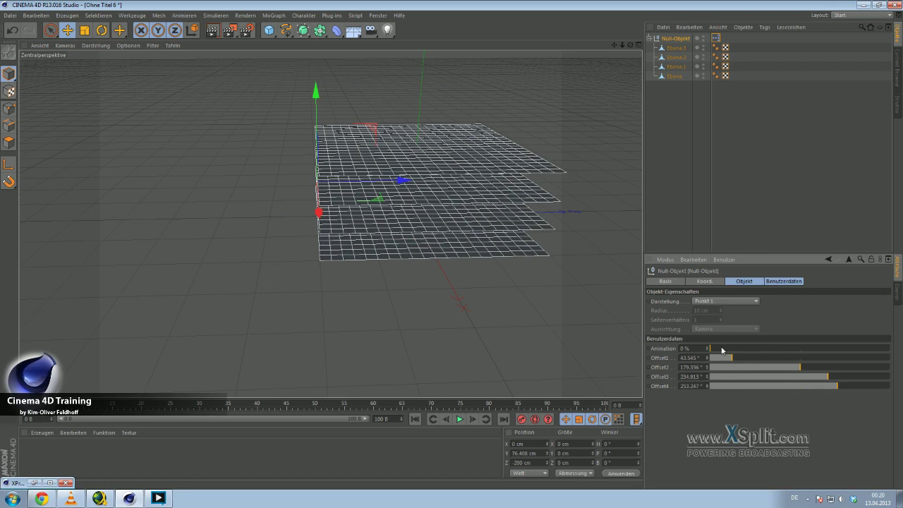
pyautogui.moveTo(724, 348); pyautogui.dragTo(891, 349)
pyautogui.moveTo(822, 386); pyautogui.dragTo(901, 393)
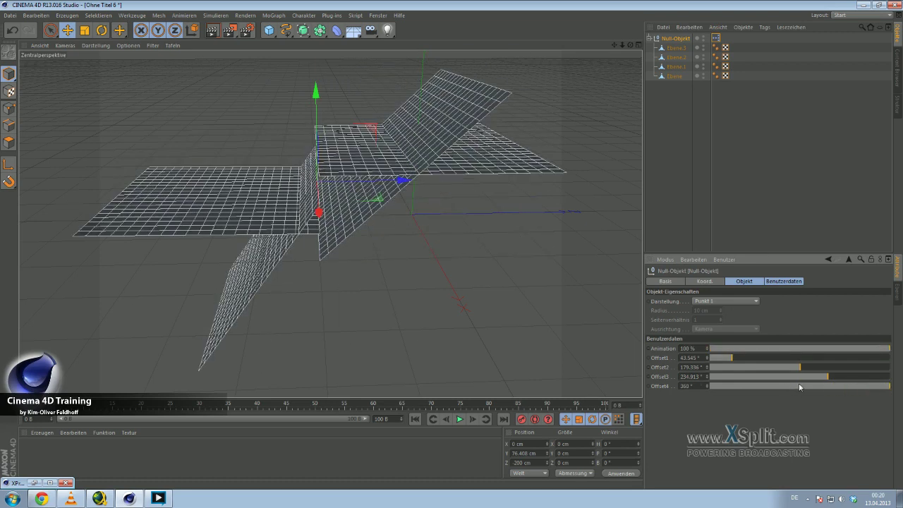
# Enter 90°, 180° and 270° for Offset1, Offset2 and Offset3
pyautogui.doubleClick(699, 357)
pyautogui.write('90')
pyautogui.press('Tab')
pyautogui.write('180')
pyautogui.press('Tab')
pyautogui.write('270')
pyautogui.press('Tab')
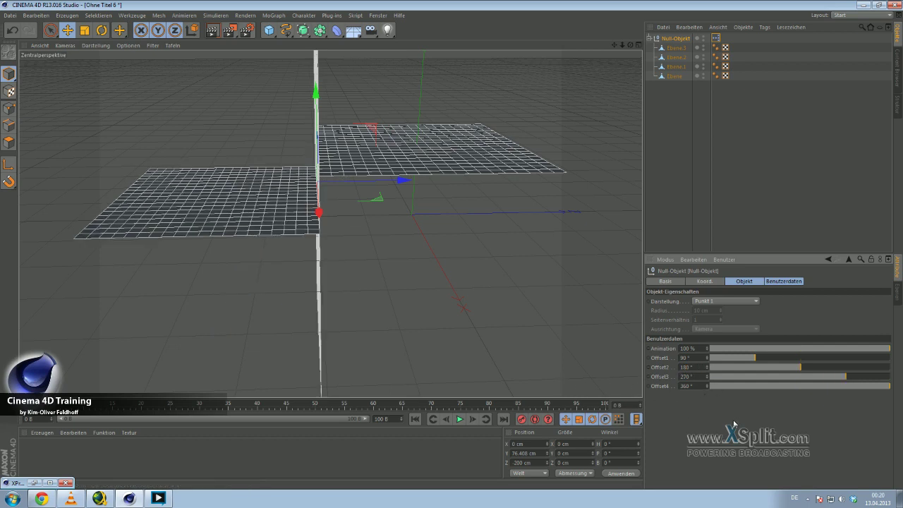
# Set the Animation slider to 68 % and restore the minimized XPresso editor
pyautogui.moveTo(874, 349)
pyautogui.mouseDown()
pyautogui.moveTo(709, 349)
pyautogui.moveTo(897, 354)
pyautogui.moveTo(699, 345)
pyautogui.moveTo(825, 349)
pyautogui.moveTo(833, 359)
pyautogui.mouseUp()
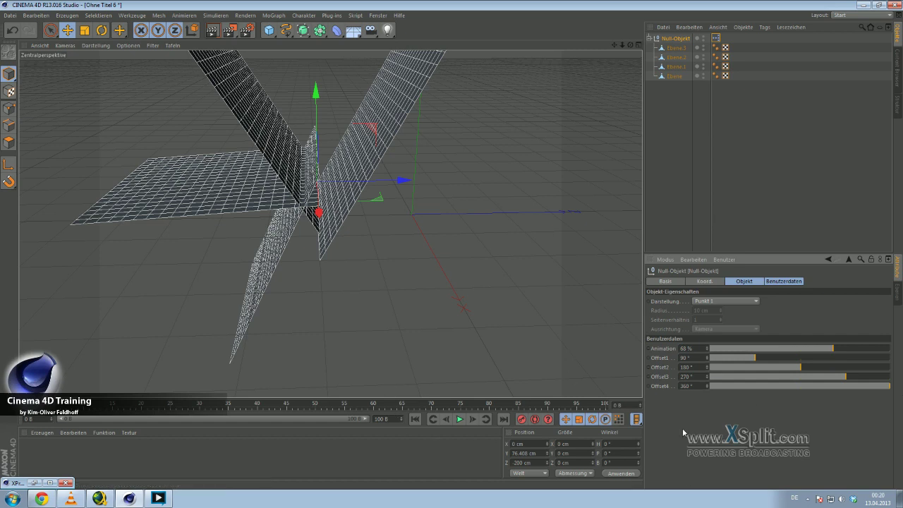
pyautogui.click(34, 482)
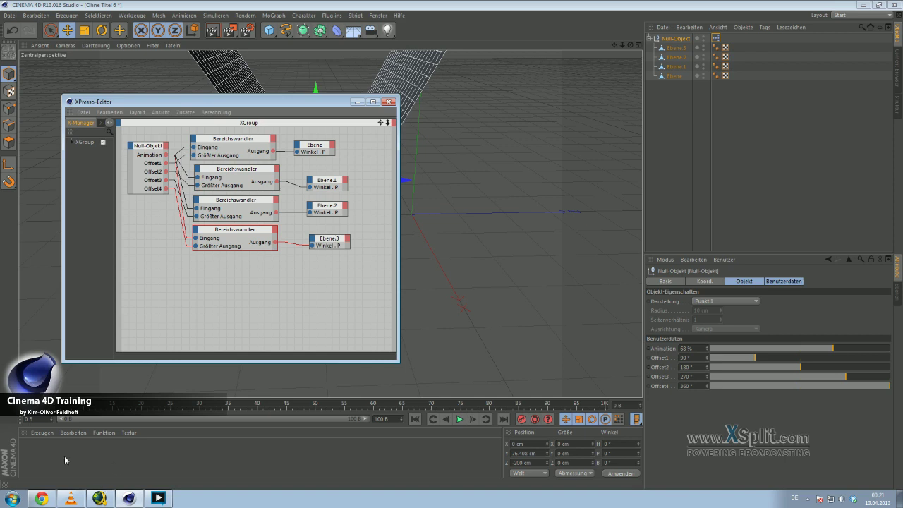
pyautogui.click(43, 499)
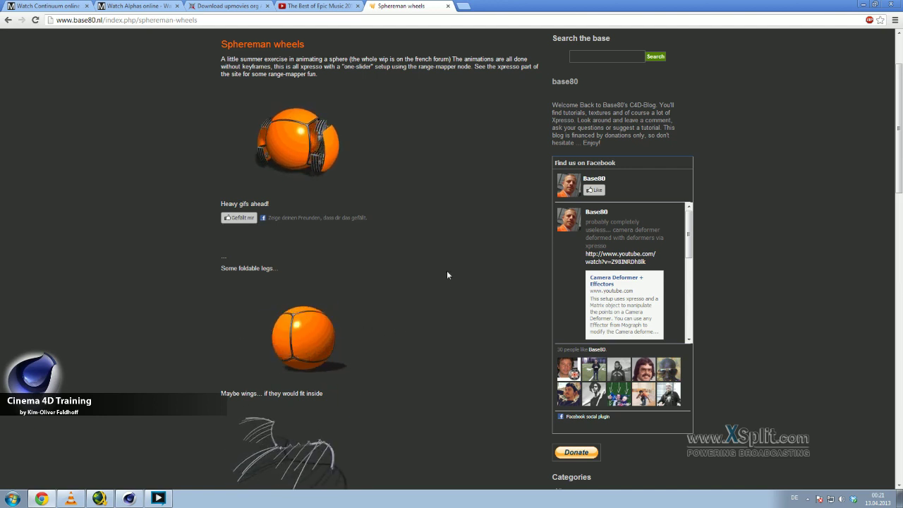
# Set the null's Animation to 0 % and keyframe it at frame 0
pyautogui.click(863, 5)
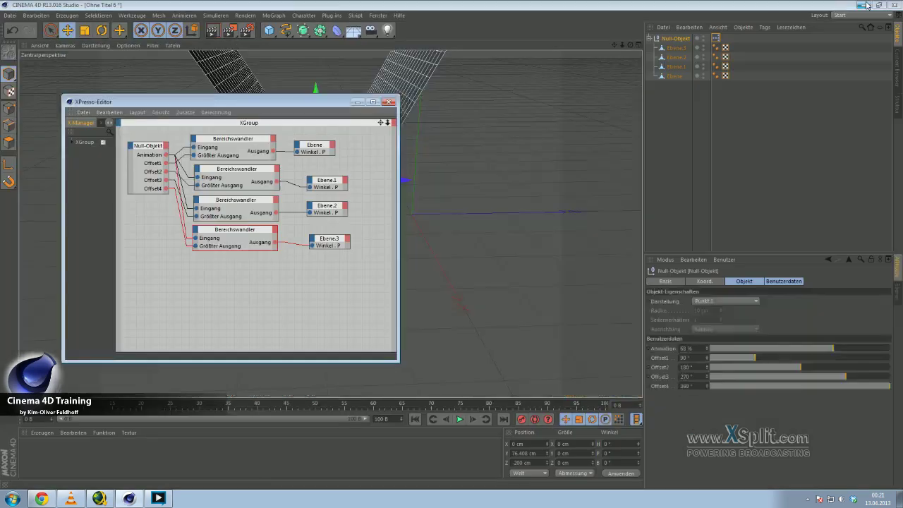
pyautogui.click(261, 278)
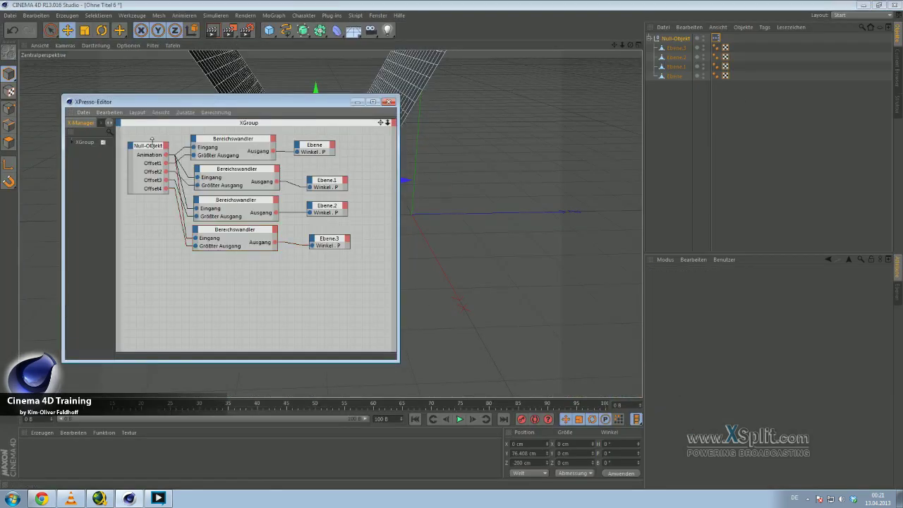
pyautogui.click(151, 141)
pyautogui.click(688, 40)
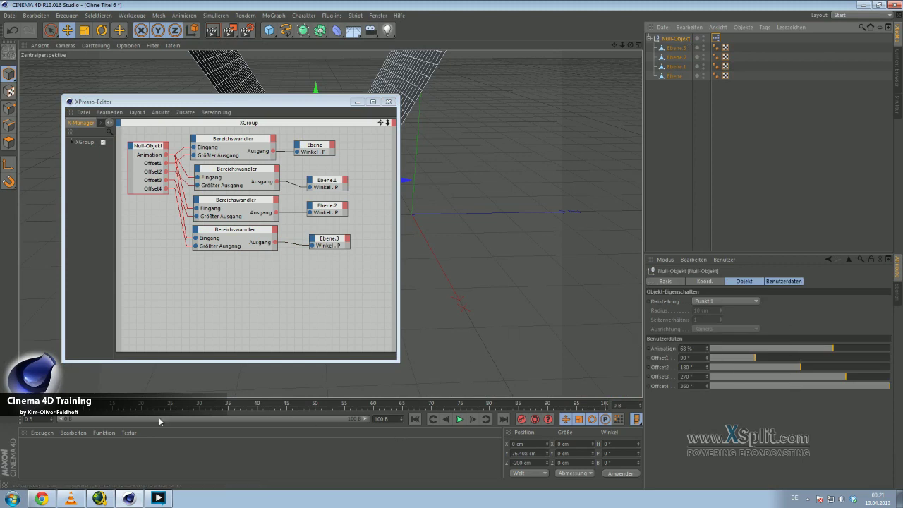
pyautogui.moveTo(793, 349); pyautogui.dragTo(647, 350)
pyautogui.rightClick(655, 347)
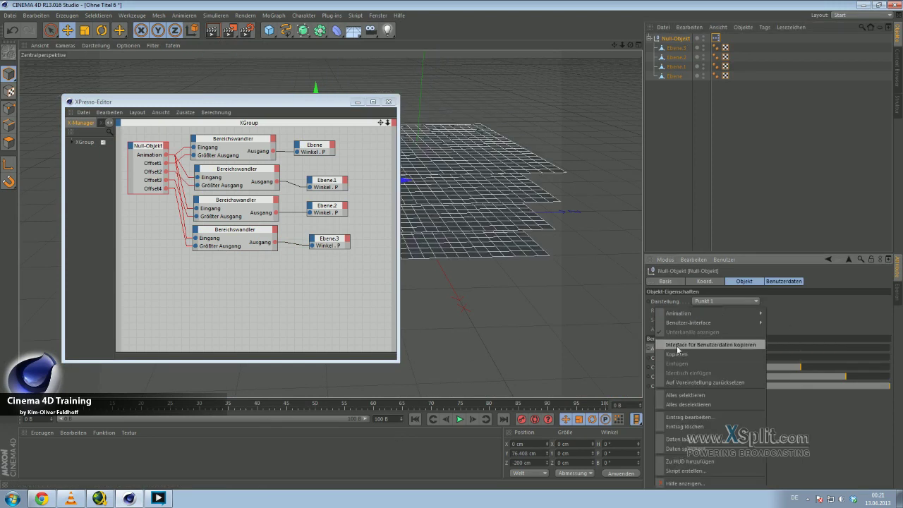
pyautogui.click(783, 316)
# At frame 100, set Animation to 100 % and add a keyframe
pyautogui.moveTo(137, 398); pyautogui.dragTo(605, 402)
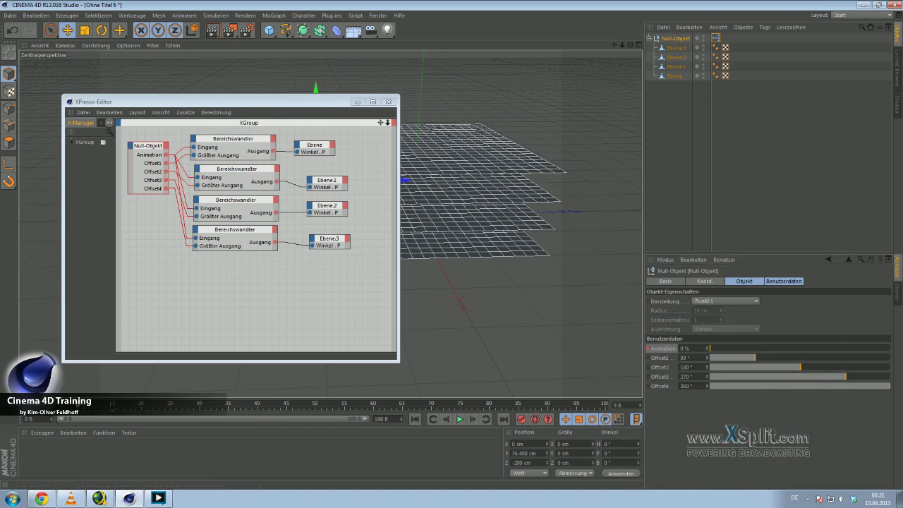
pyautogui.moveTo(727, 348); pyautogui.dragTo(891, 349)
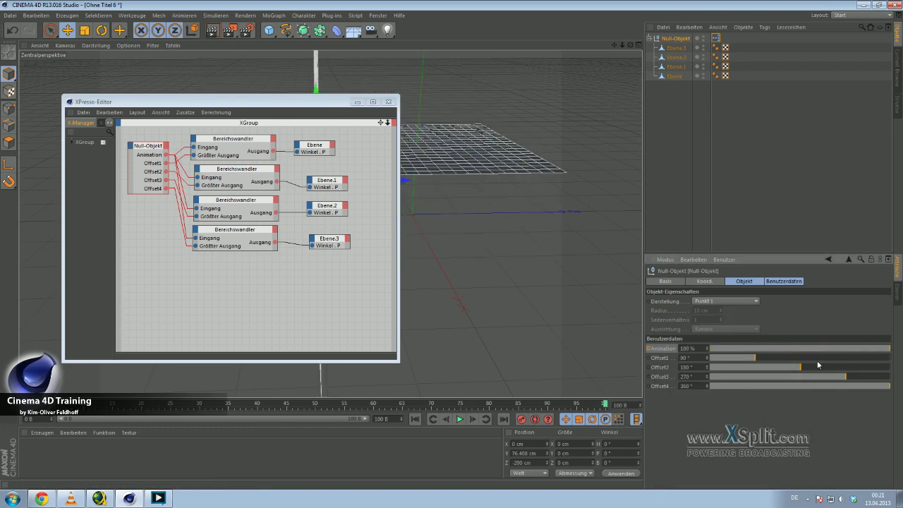
pyautogui.rightClick(676, 353)
pyautogui.click(784, 314)
# Play the animation, lowering the offsets to 23°, 85°, 120° and 167°, and check the Sphereman reference
pyautogui.click(356, 103)
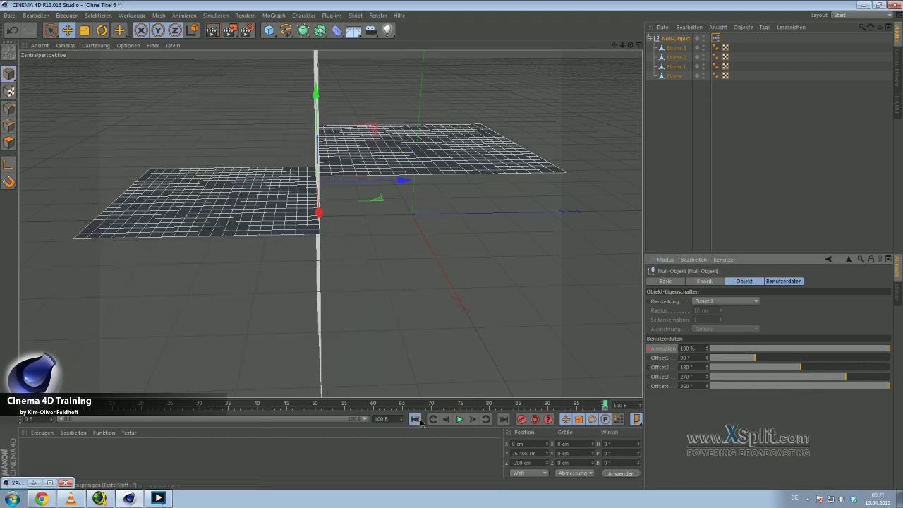
pyautogui.click(415, 419)
pyautogui.click(459, 419)
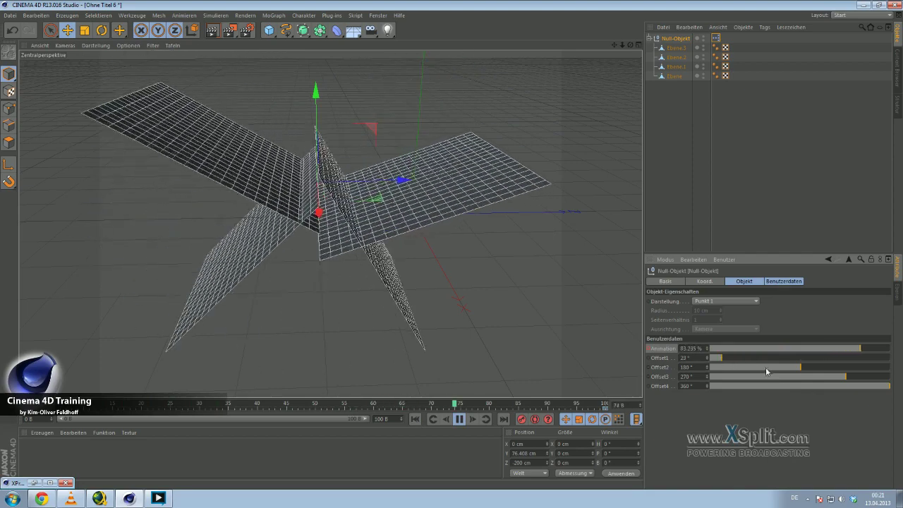
pyautogui.click(789, 385)
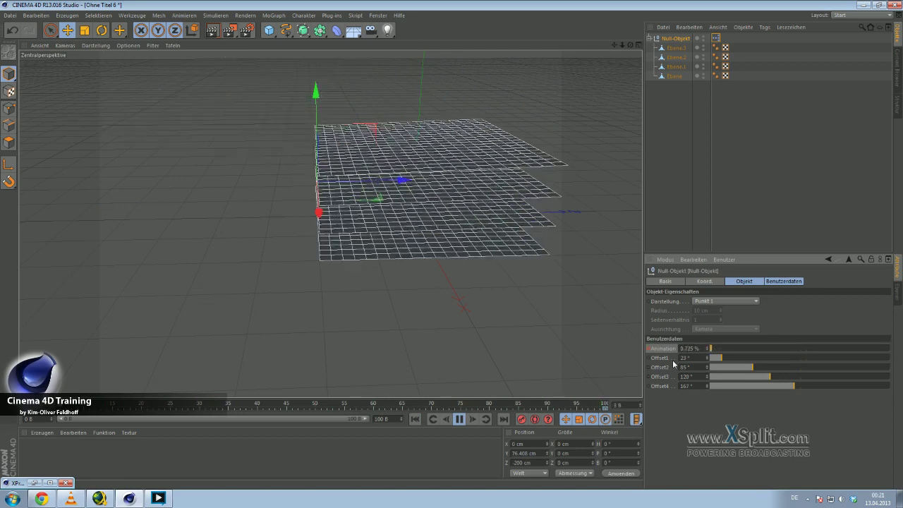
pyautogui.click(459, 419)
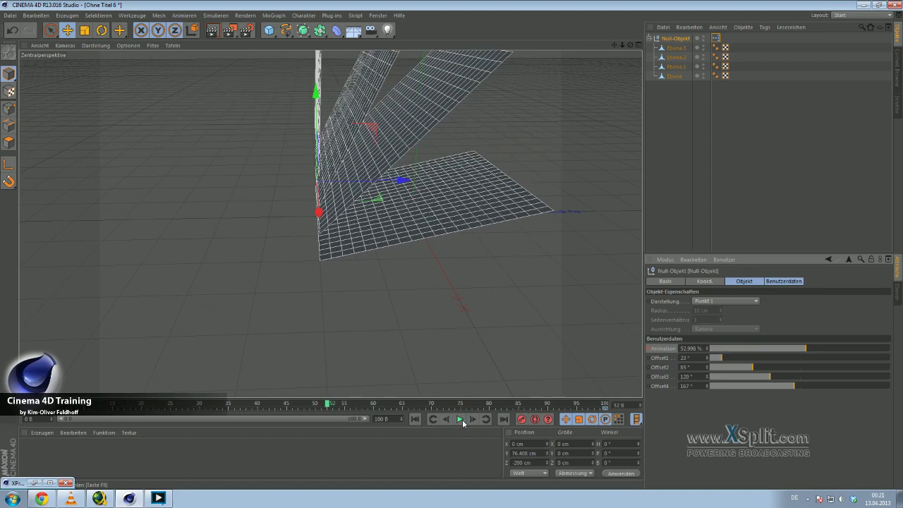
pyautogui.click(37, 484)
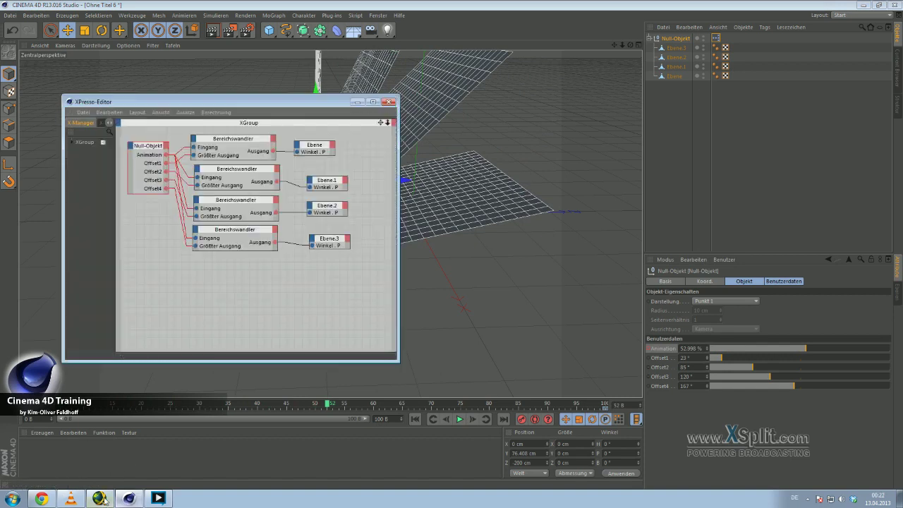
pyautogui.click(42, 499)
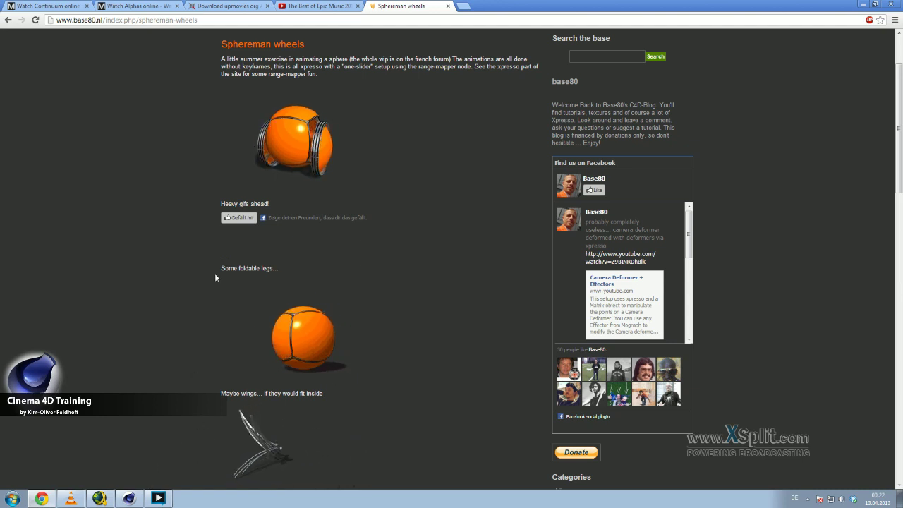
pyautogui.click(128, 499)
# Add a Kugel sphere and hide the null with its planes in the viewport
pyautogui.click(358, 102)
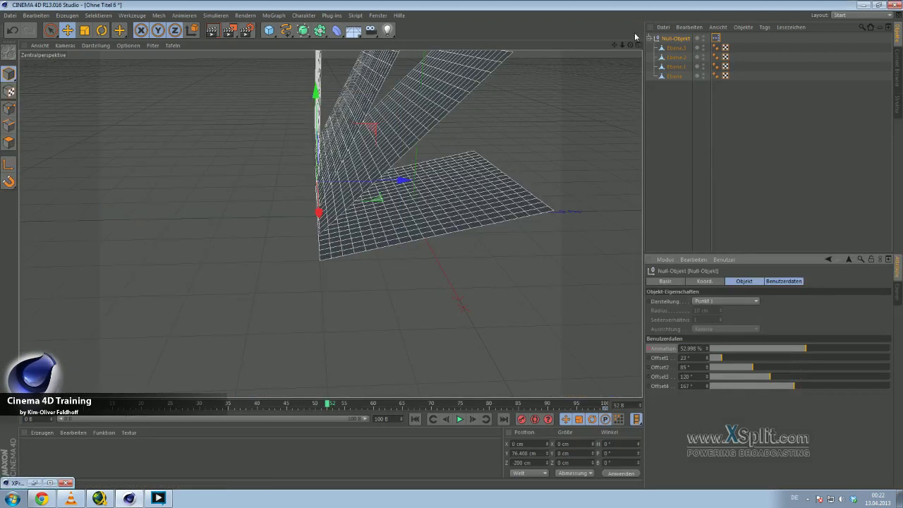
pyautogui.click(268, 29)
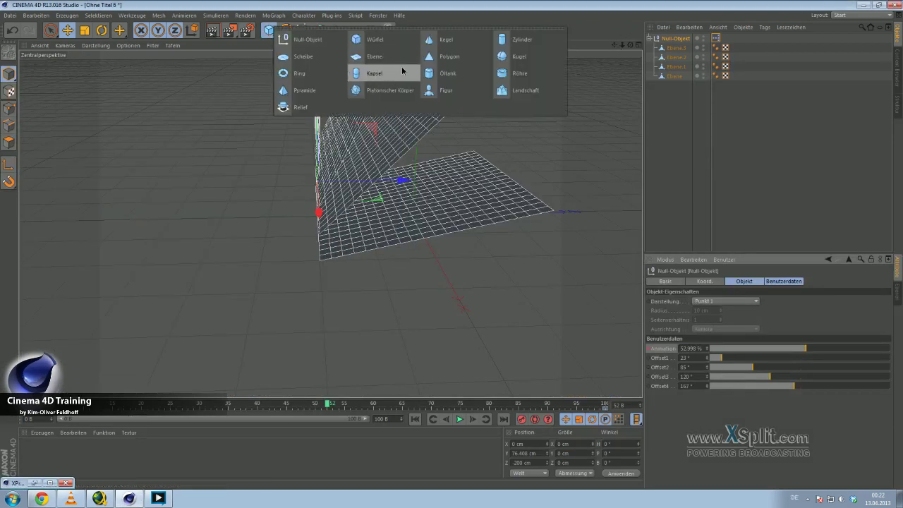
pyautogui.click(518, 57)
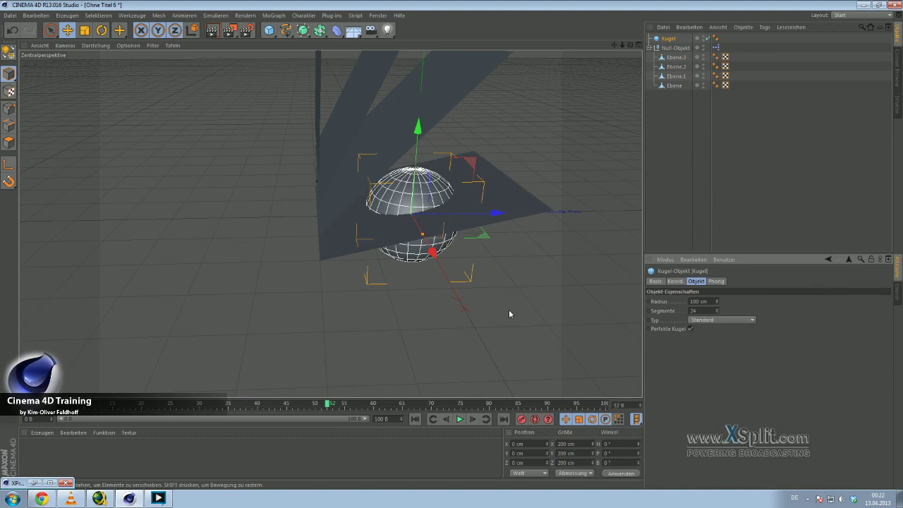
pyautogui.click(675, 48)
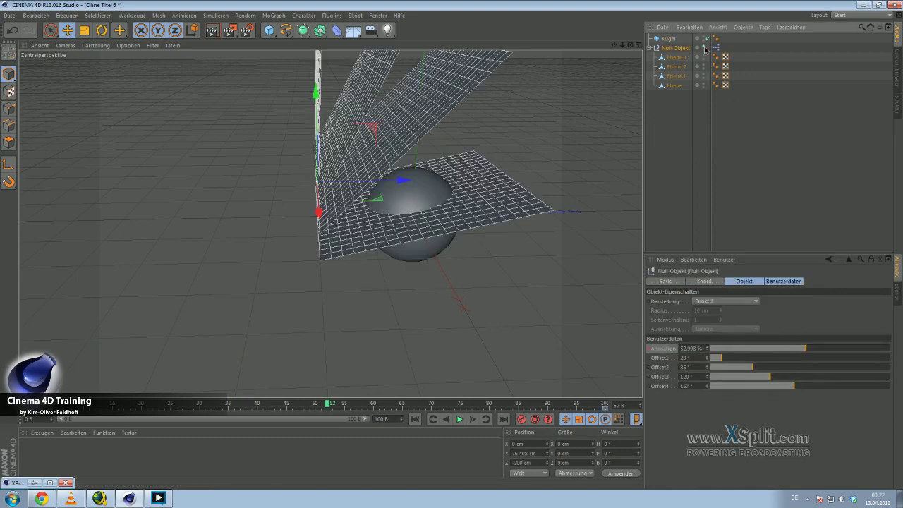
pyautogui.click(704, 47)
# Set the sphere's type to Hexaeder and compare it with the Sphereman wheels reference
pyautogui.click(667, 38)
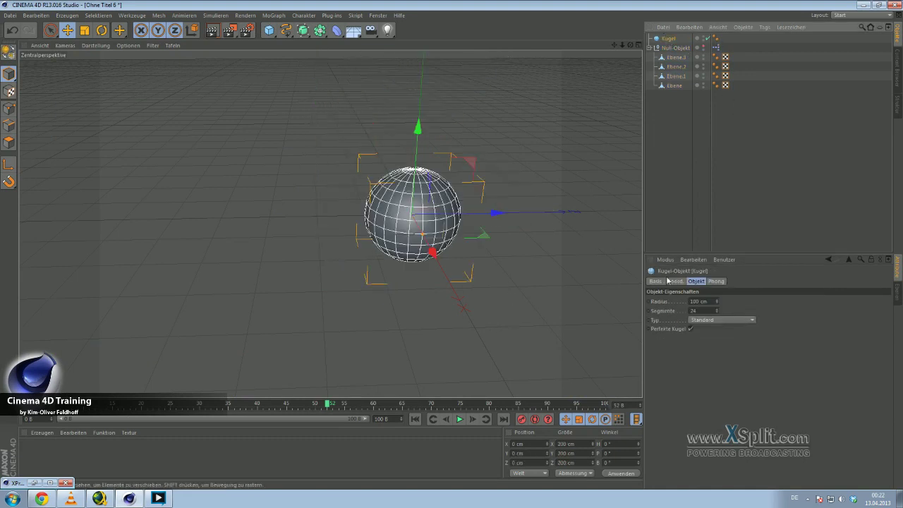
pyautogui.click(714, 321)
pyautogui.click(715, 348)
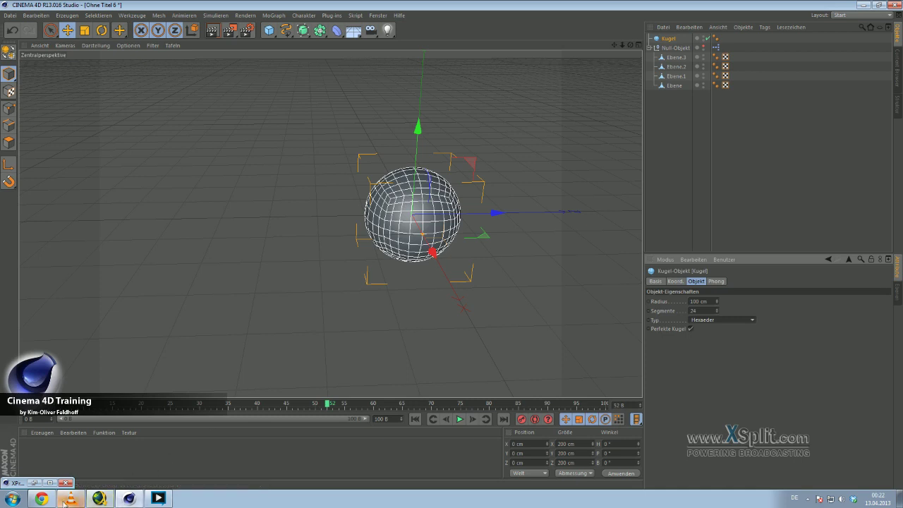
pyautogui.click(41, 498)
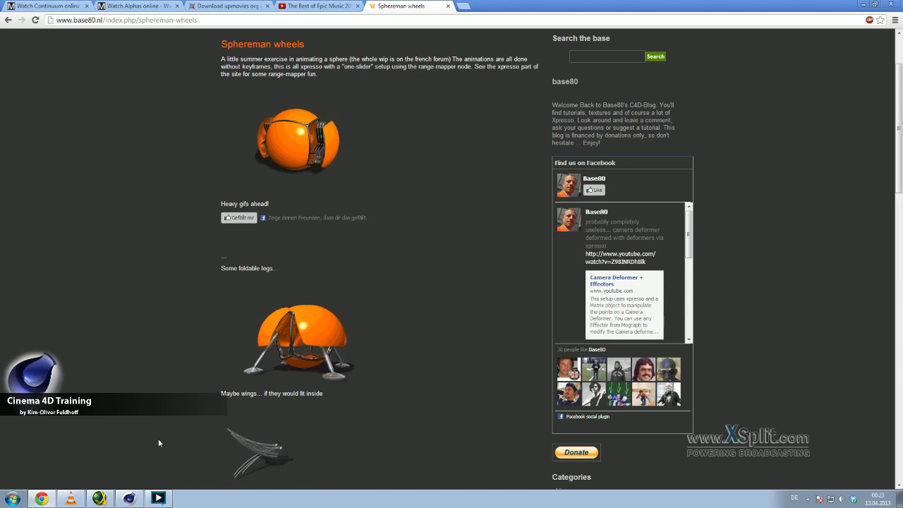
pyautogui.click(128, 498)
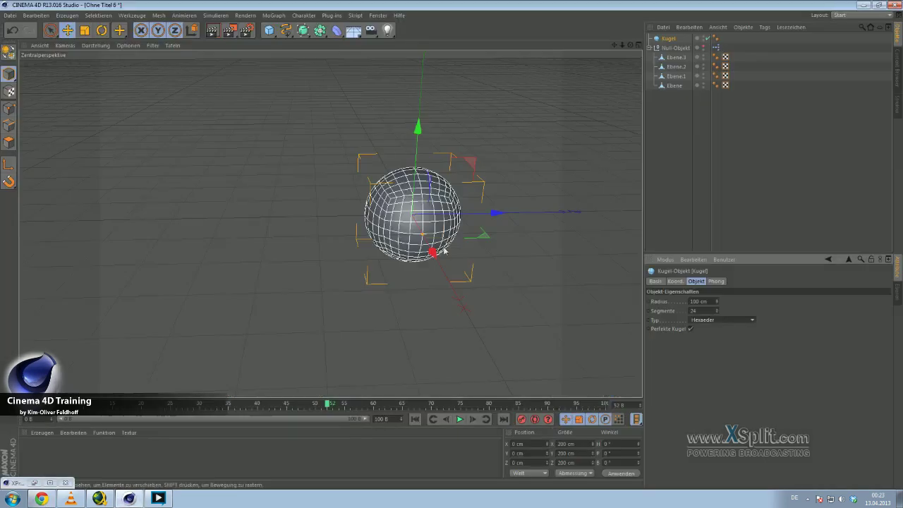
# Restore the XPresso editor showing the four Bereichswandler nodes, dismissing the Neuer Node menu without adding anything
pyautogui.click(34, 482)
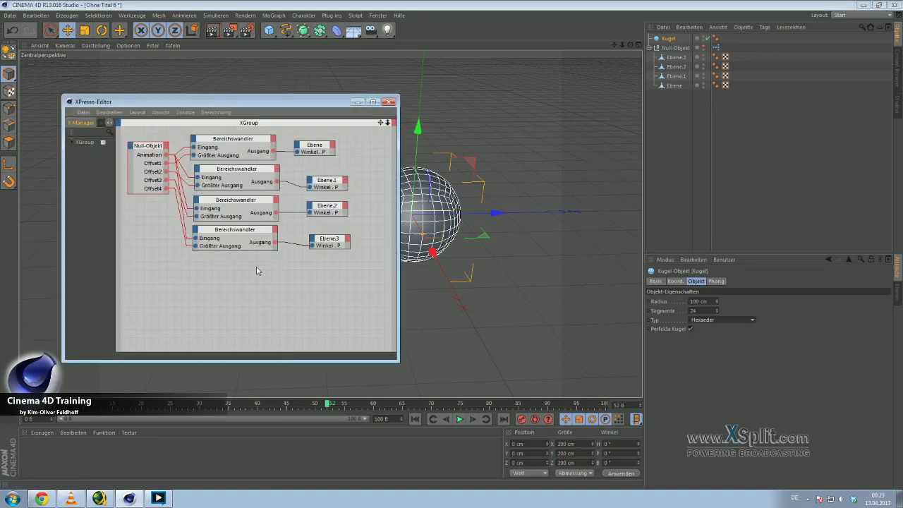
pyautogui.rightClick(224, 269)
pyautogui.moveTo(305, 272)
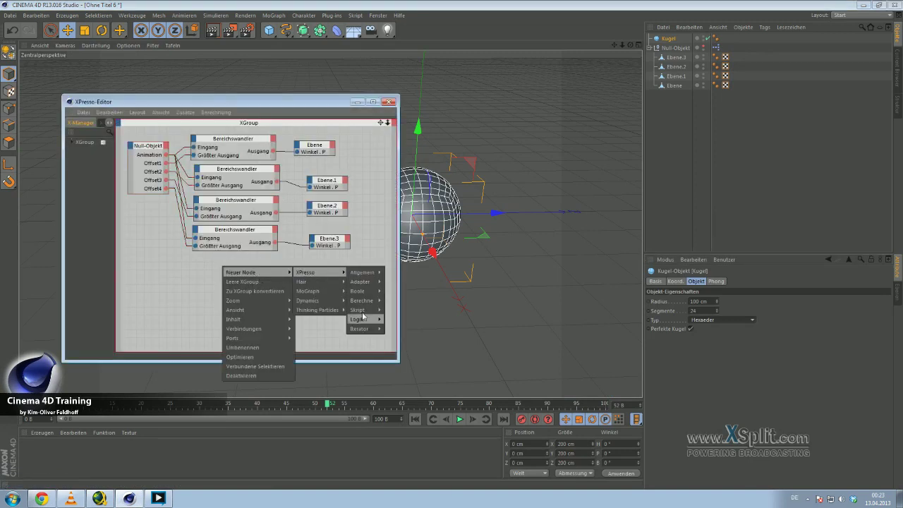
pyautogui.click(280, 272)
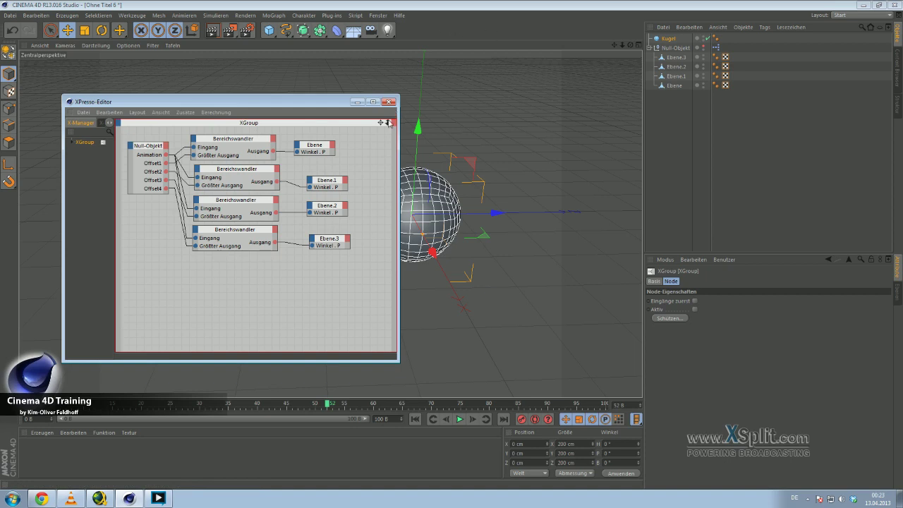
pyautogui.click(42, 498)
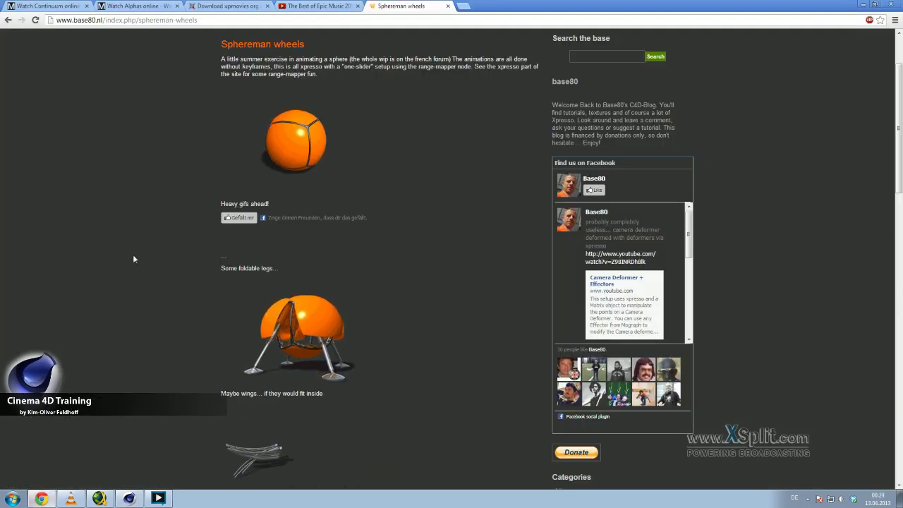
pyautogui.scroll(-4, 330, 217)
pyautogui.scroll(2, 330, 217)
pyautogui.scroll(1, 331, 221)
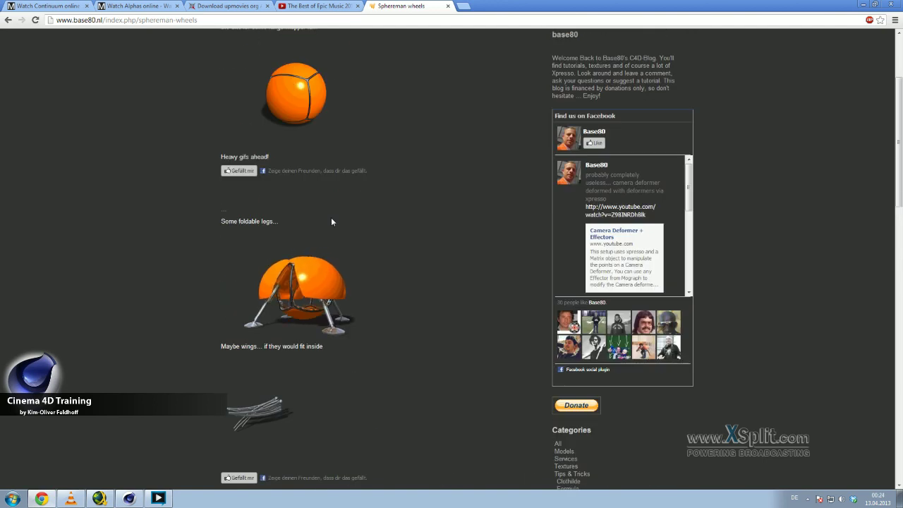
pyautogui.scroll(2, 367, 190)
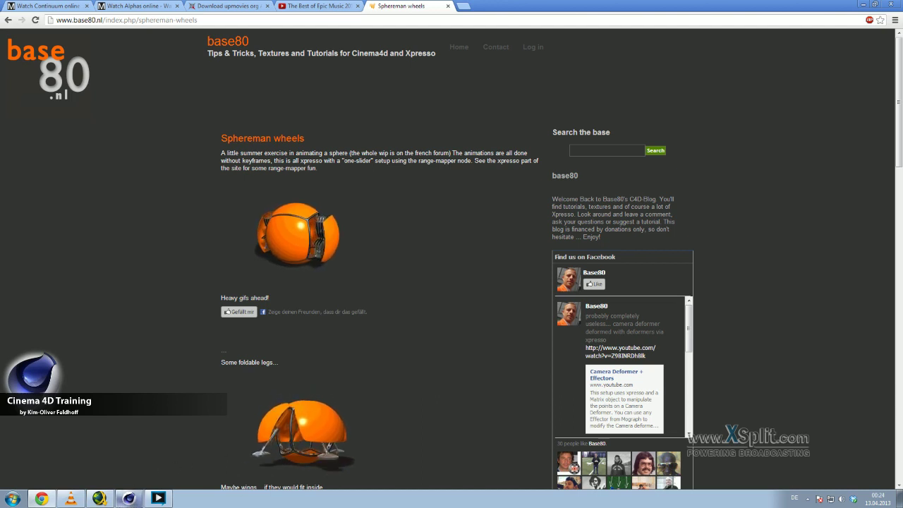
pyautogui.click(128, 498)
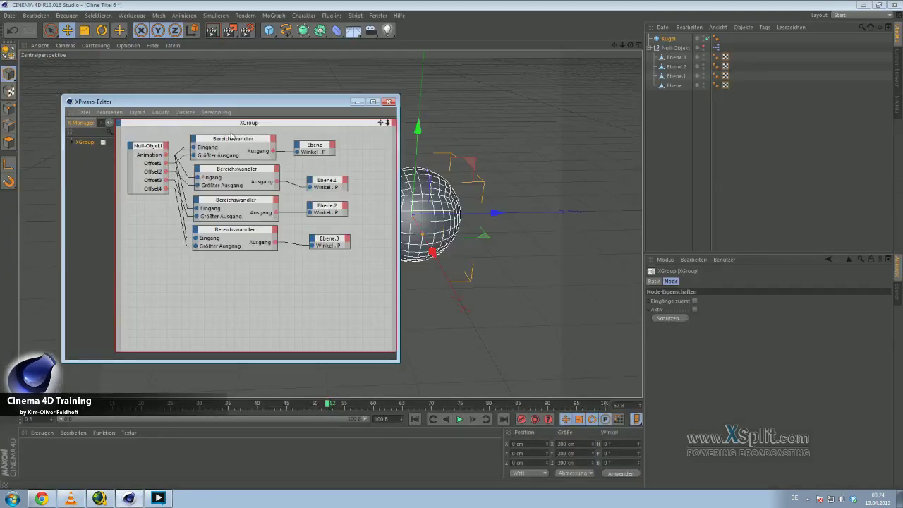
# Select the first Bereichswandler node to display its parameters in the Attribute Manager
pyautogui.click(233, 141)
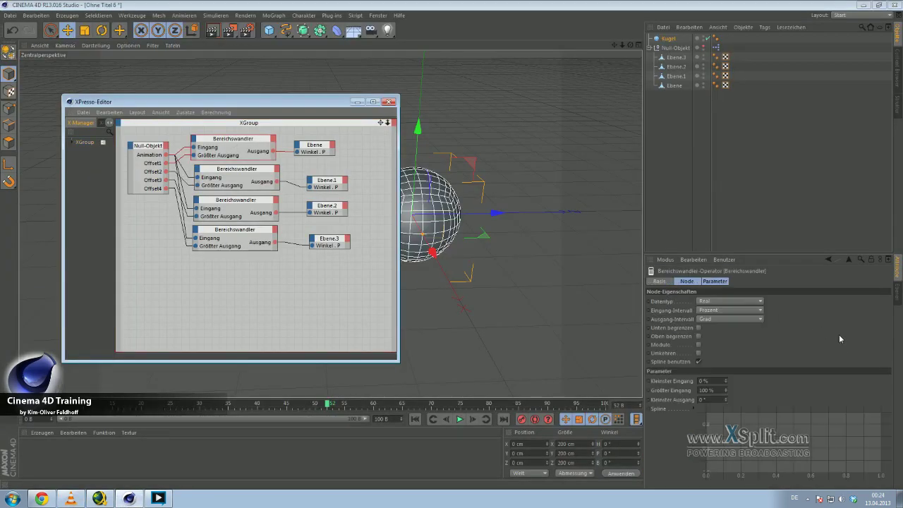